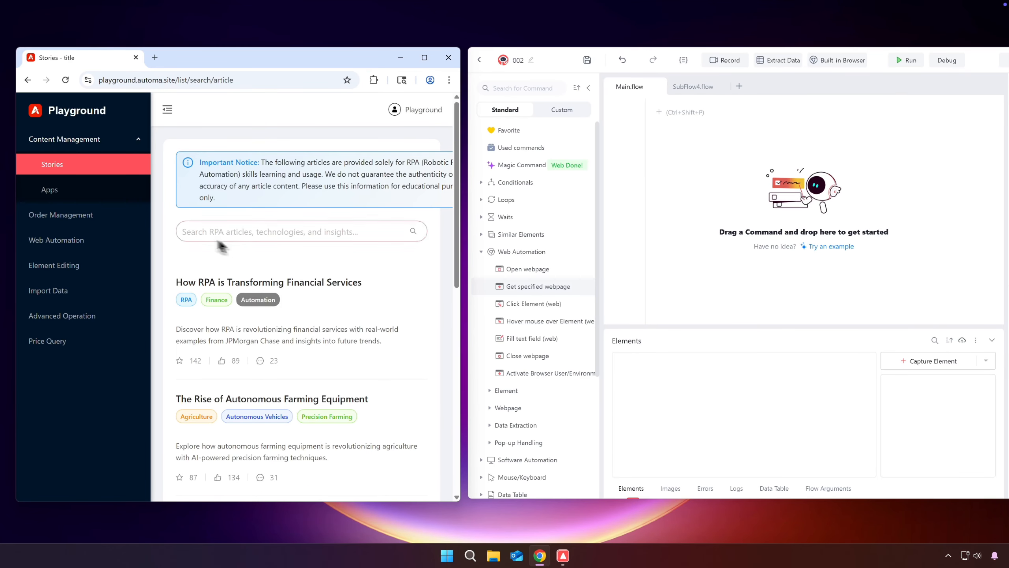
Open the Order Management page on the Playground site, collapse its navigation sidebar and show the table's pagination.
click(100, 215)
click(166, 109)
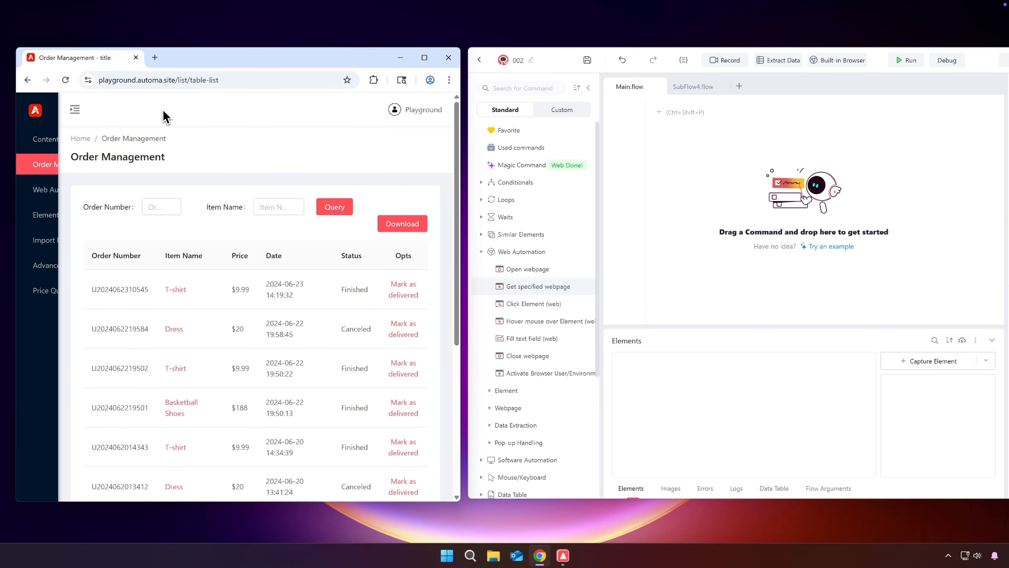
scroll(222, 260, down, 10)
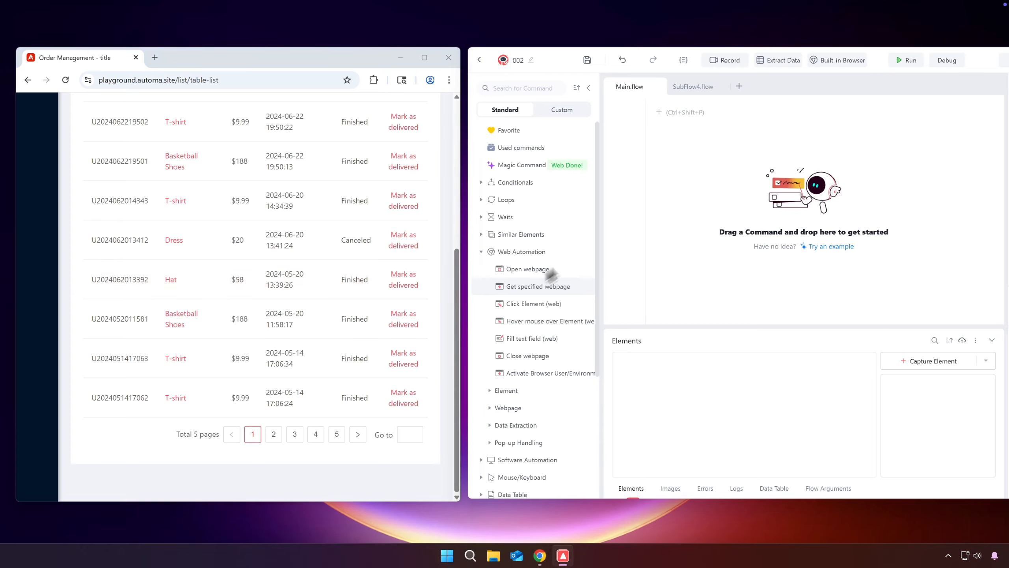
Add a Get specified webpage command to Main.flow for Google Chrome, saving the web page object to playground_webpage.
drag(691, 185, 693, 187)
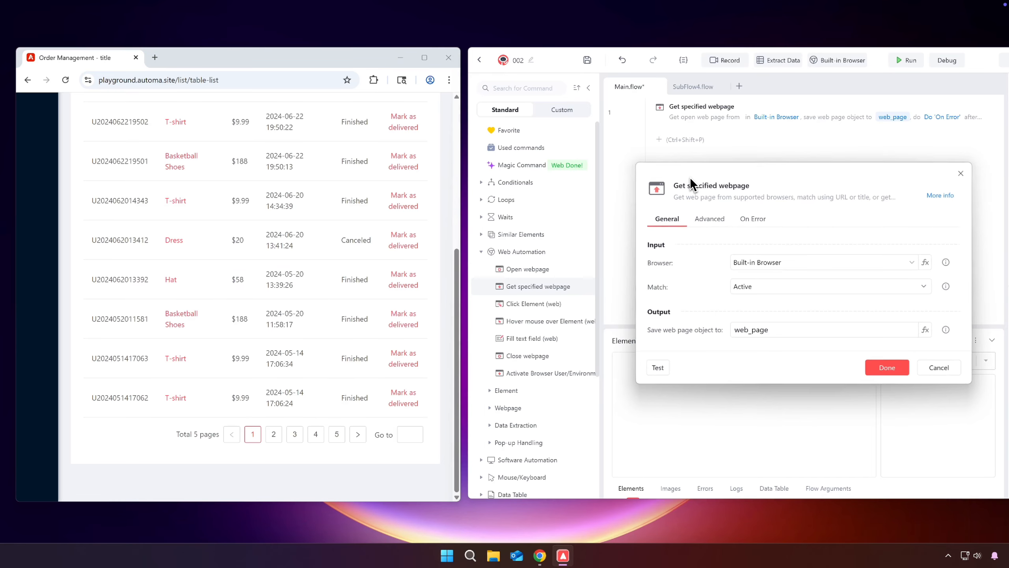
click(764, 259)
click(763, 300)
double_click(773, 329)
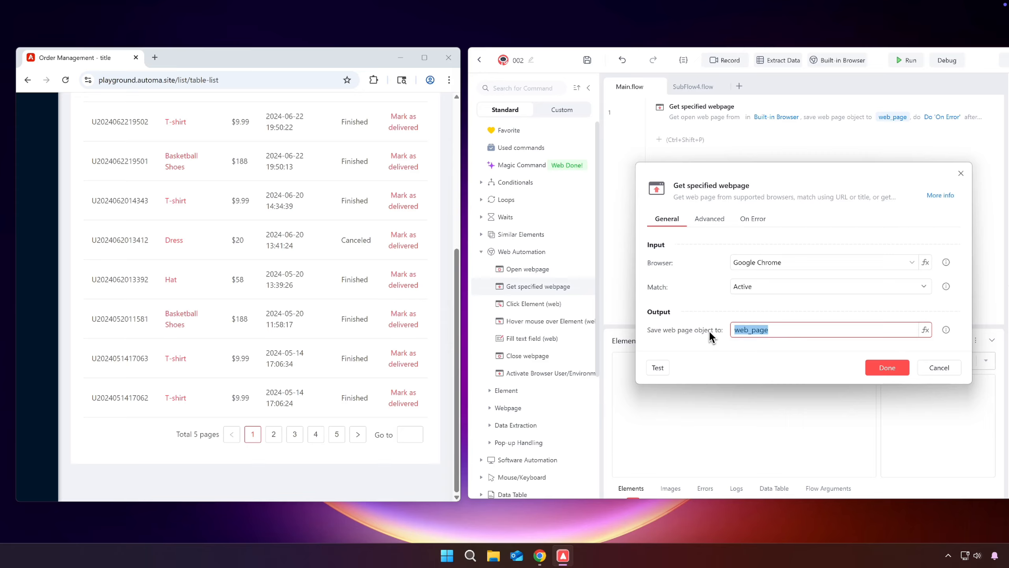
text(playground_w)
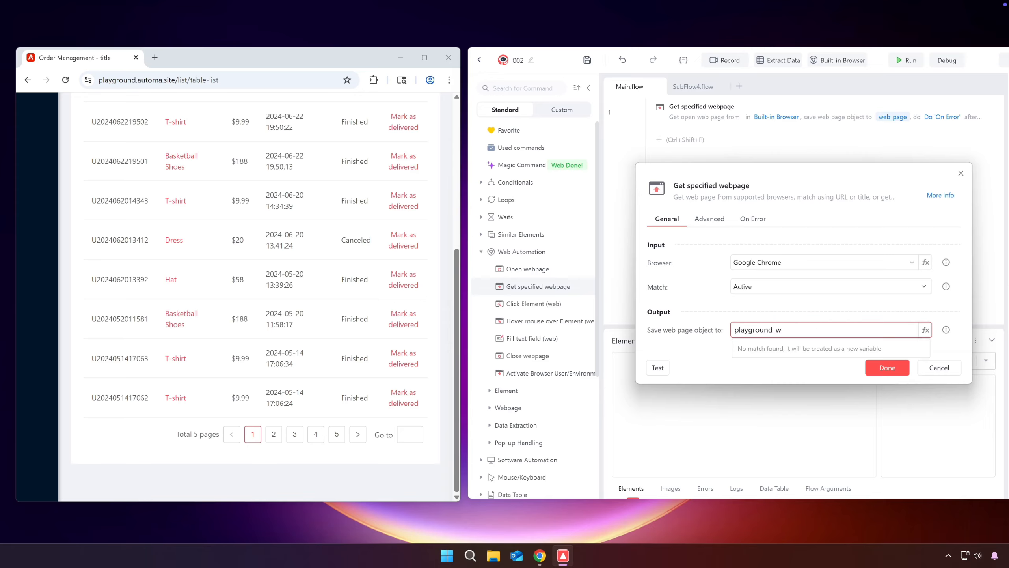
text(ebpage)
click(888, 367)
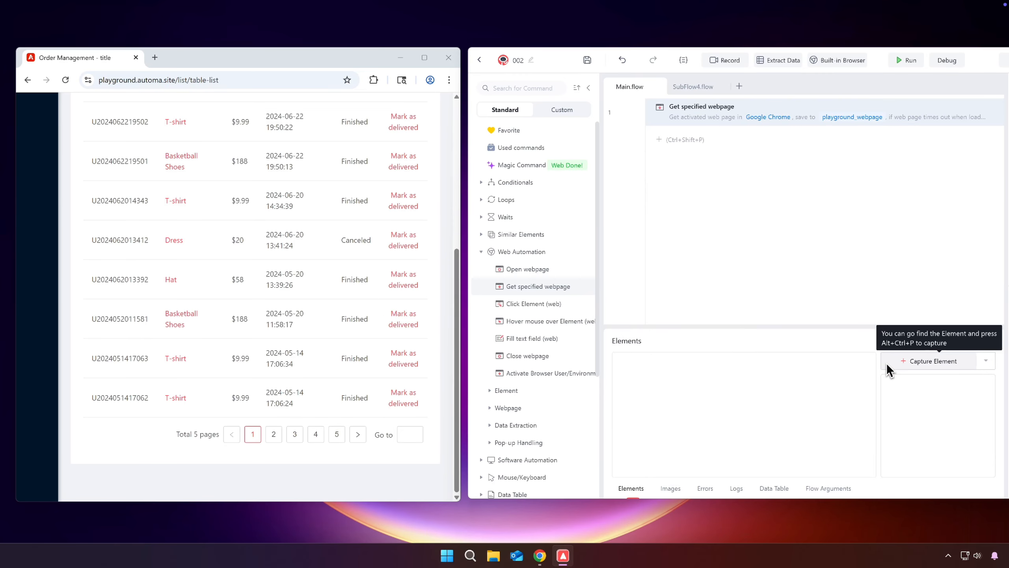
Copy the Loop block from SubFlow4.flow to below Get specified webpage in Main.flow and delete its Print command.
click(702, 87)
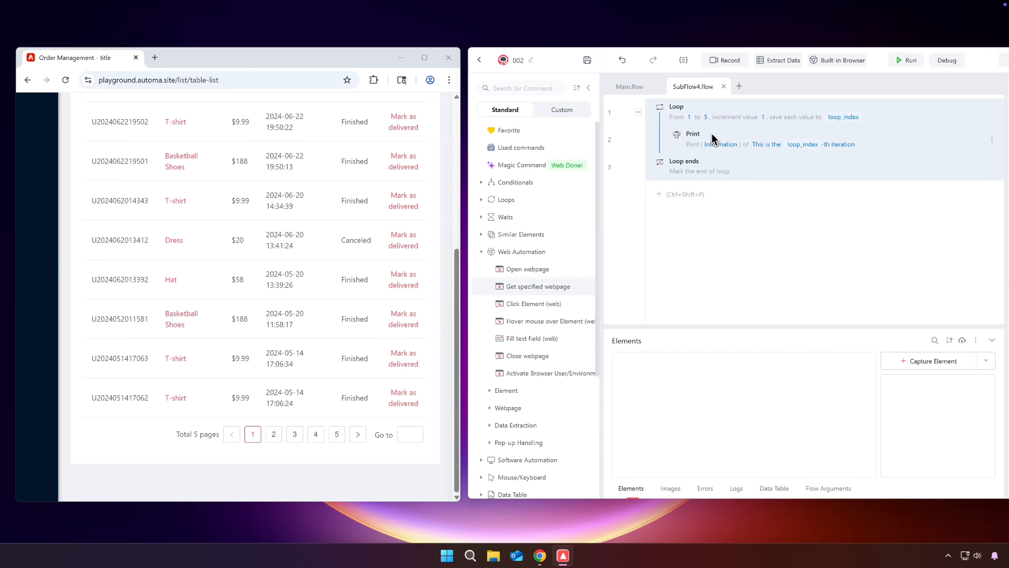
click(636, 88)
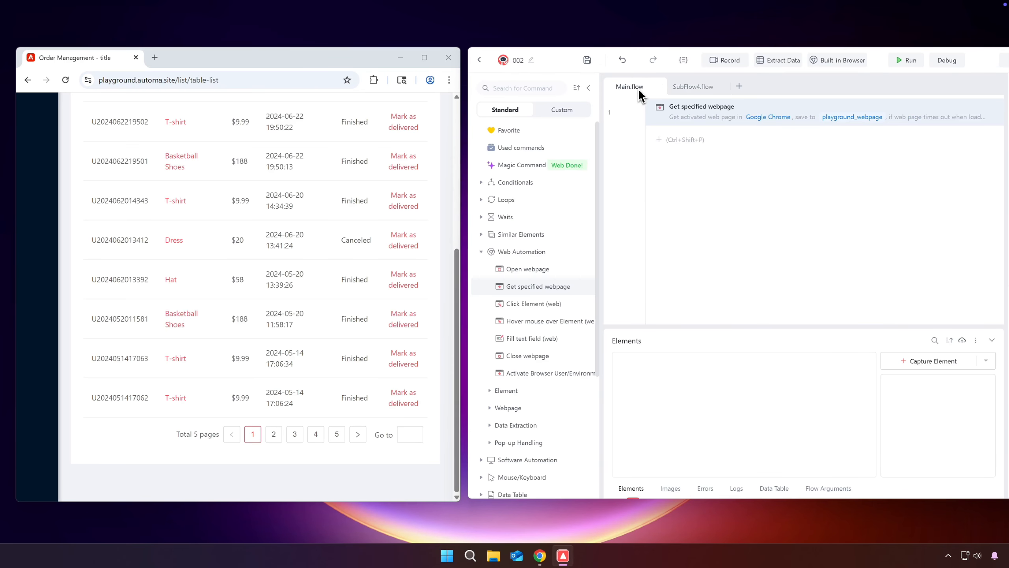
click(704, 182)
key(ctrl+v)
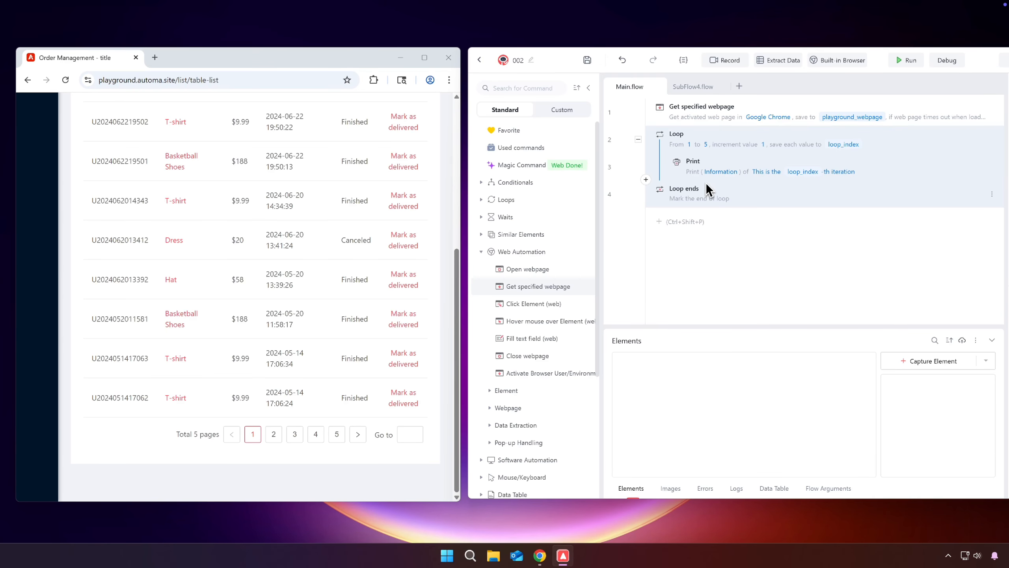
click(695, 168)
key(Delete)
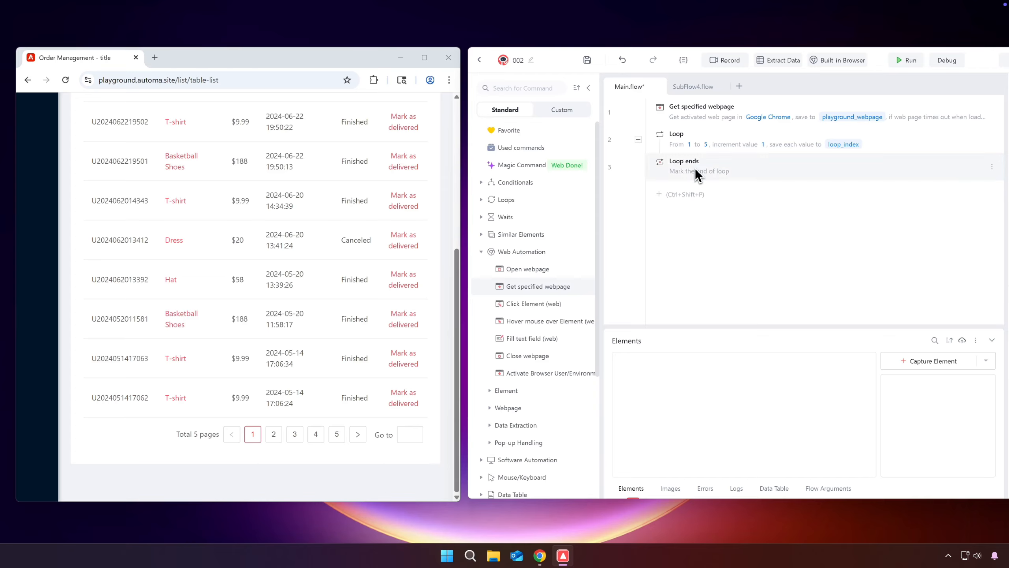
Add a Click Element (web) command inside the loop targeting the captured next-page arrow, named playground_order_nextpage, and run the flow.
click(646, 153)
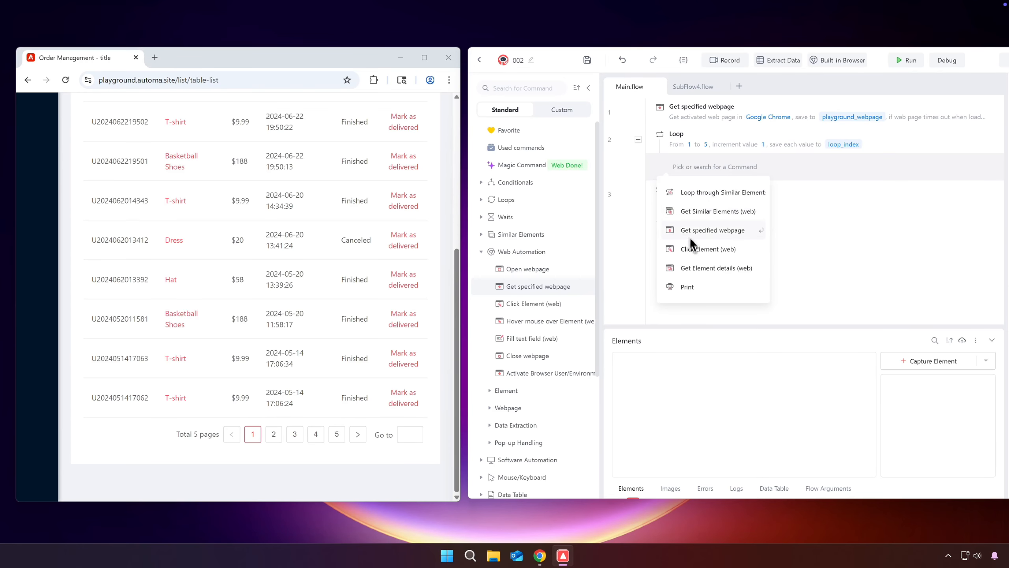
click(695, 250)
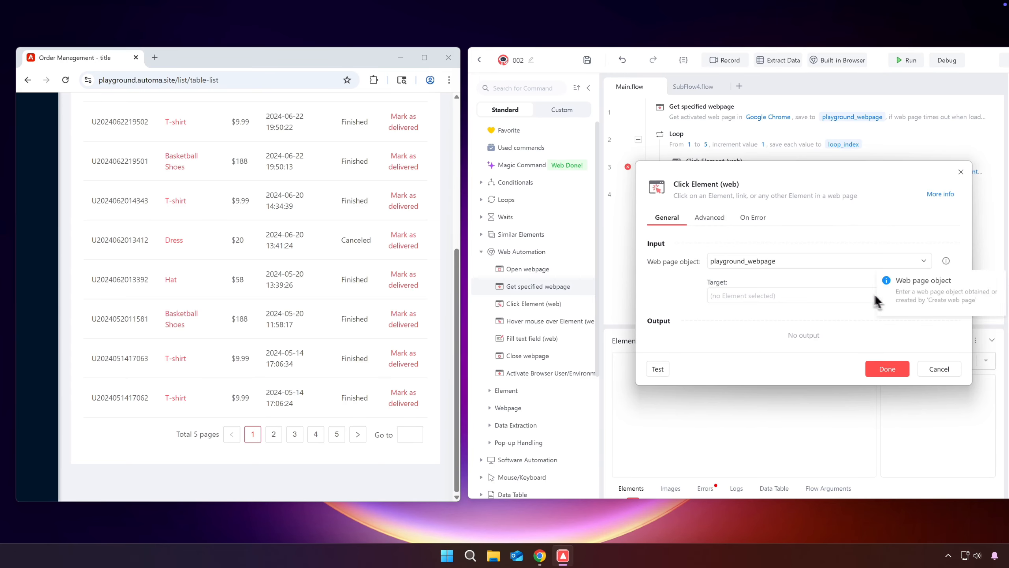
click(887, 297)
click(839, 399)
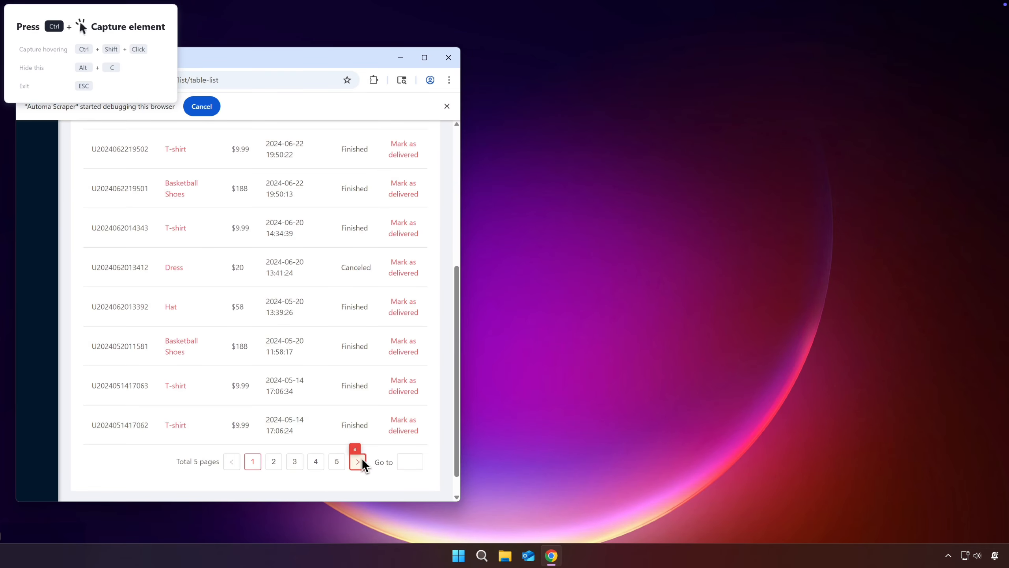
ctrl+click(360, 461)
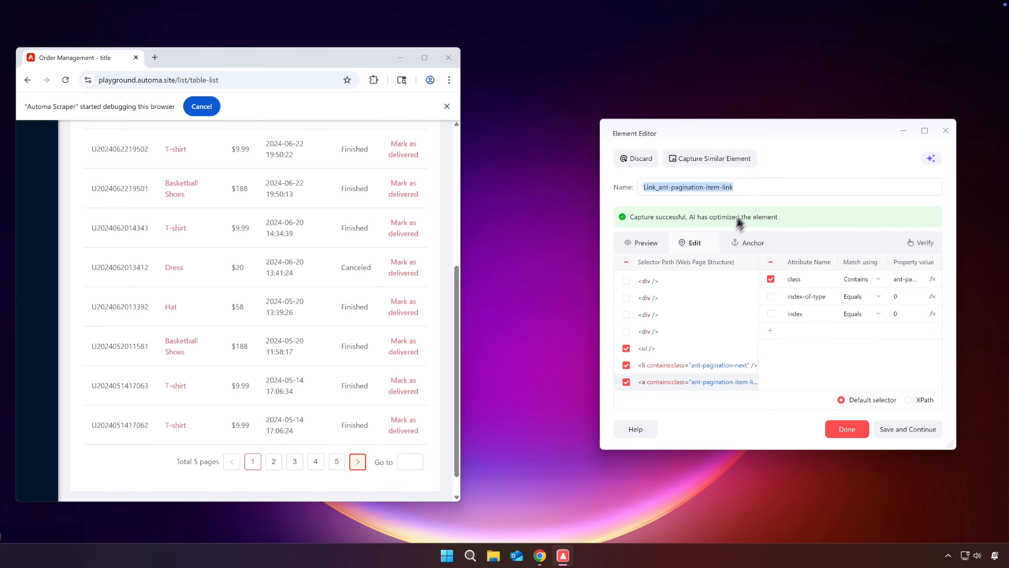
text(playground_order_nextpage)
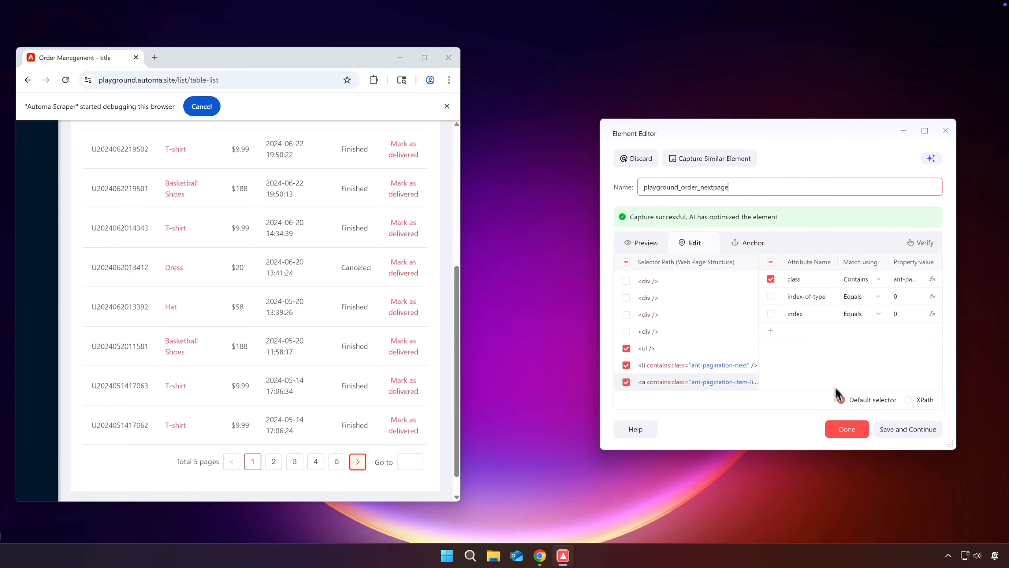
click(847, 428)
click(882, 370)
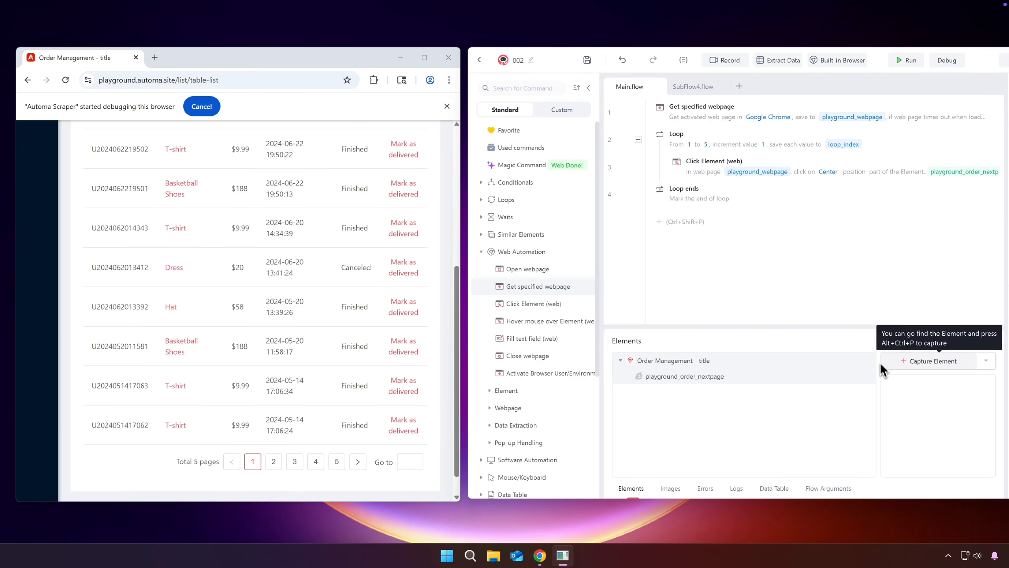
click(906, 60)
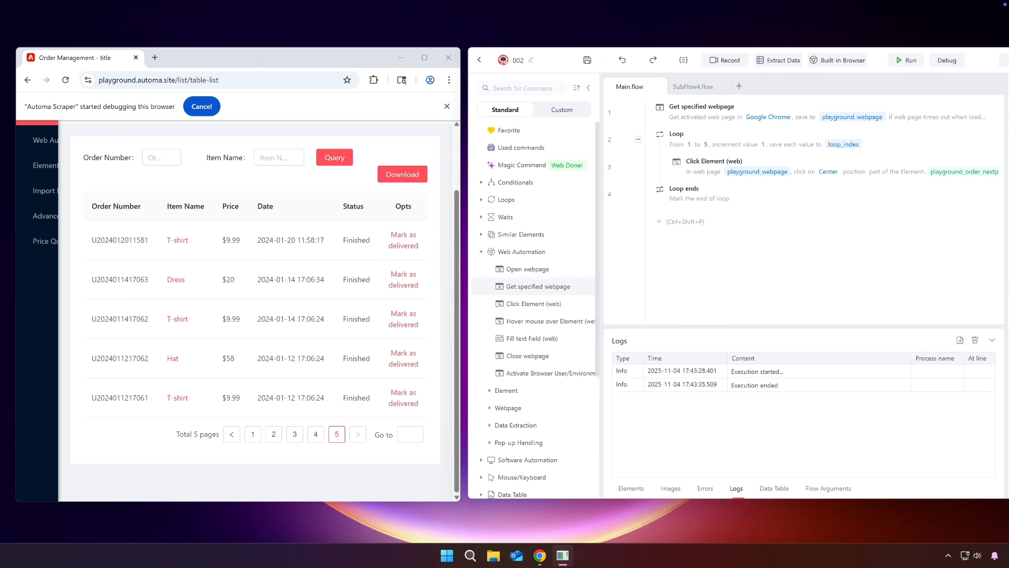
Capture the total pages text beside the order table's pagination as an element named playground_order_pageNum.
click(641, 488)
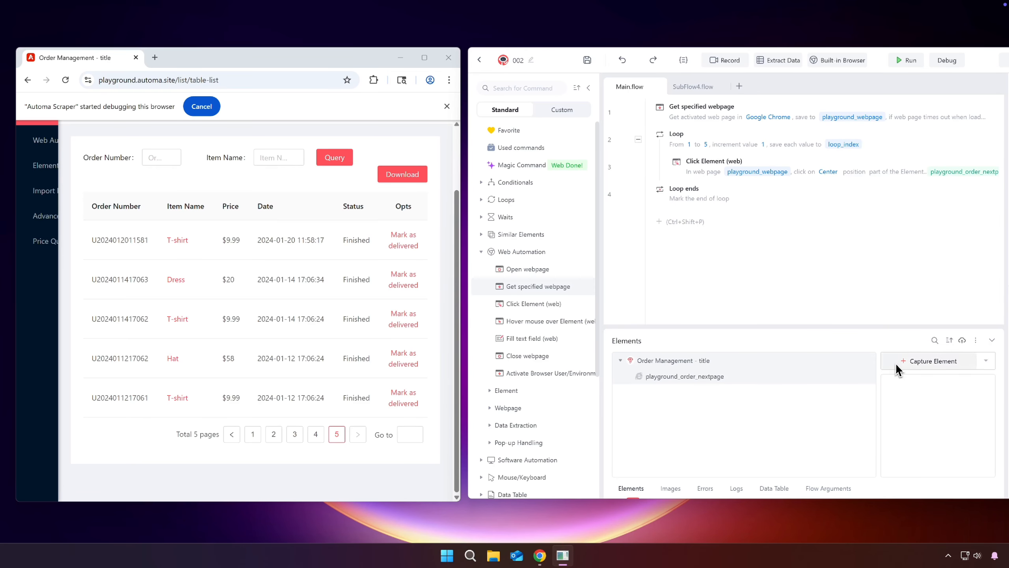
click(897, 368)
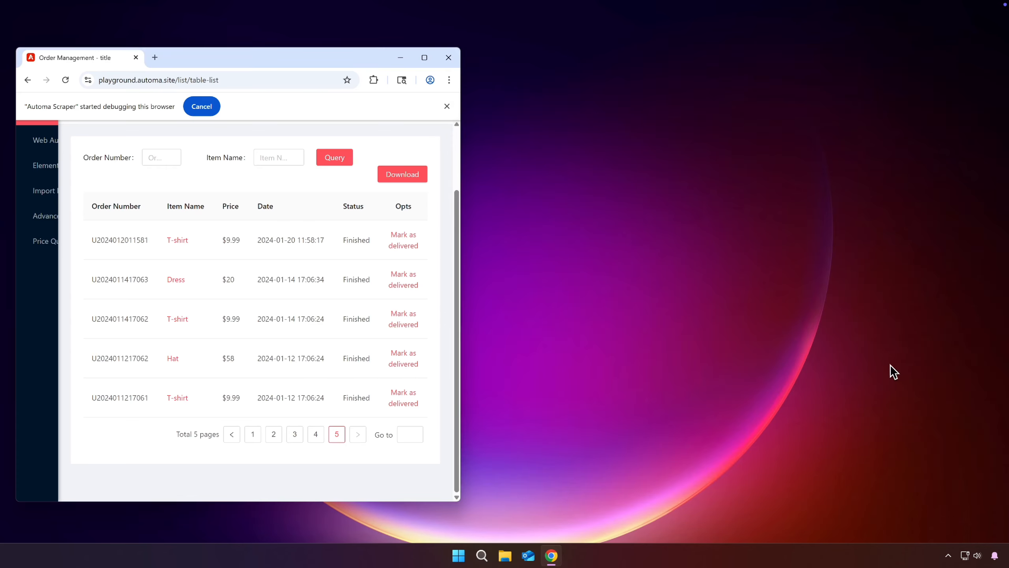
ctrl+click(210, 435)
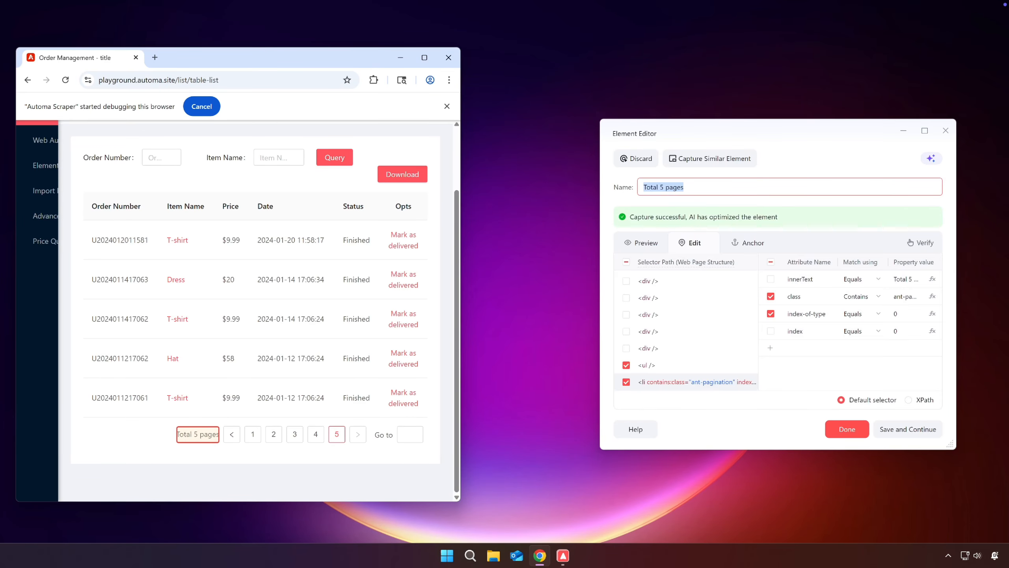
click(713, 188)
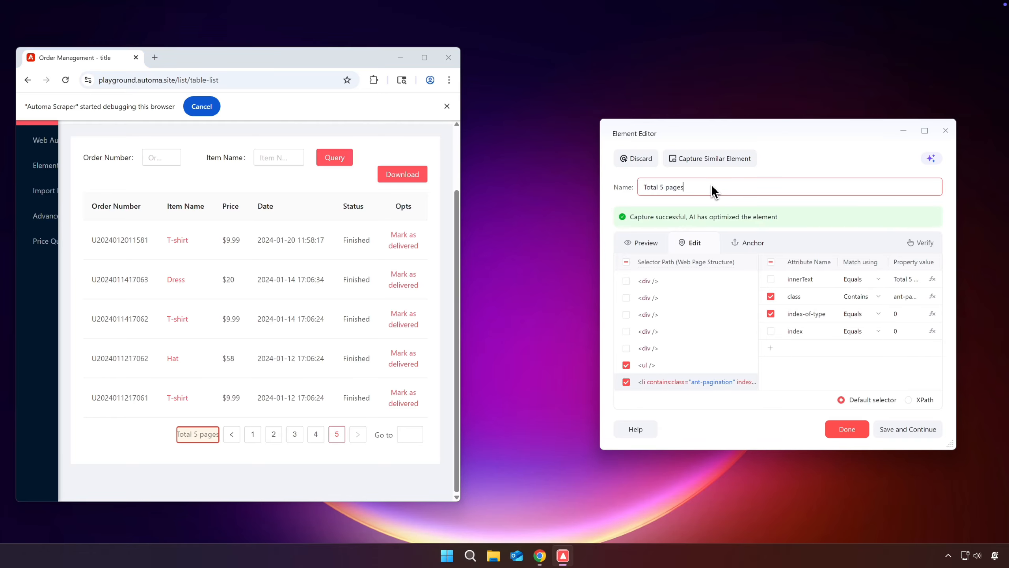
key(ctrl+a)
key(BackSpace)
text(playground_order_pageNum)
click(853, 429)
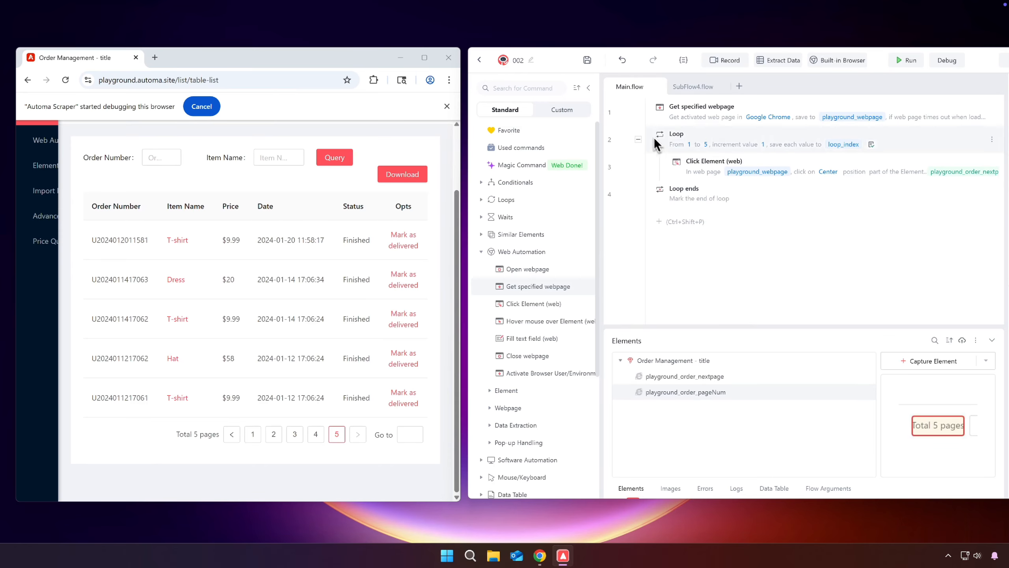
Add a Get Element details (web) command before the Loop targeting playground_order_pageNum, saving its text to pageNum_text.
click(644, 127)
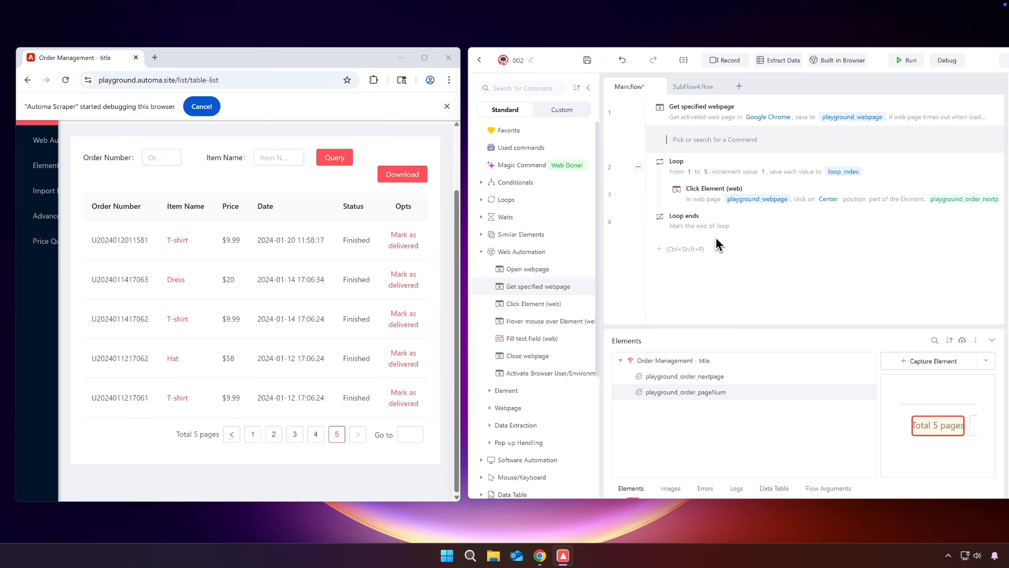
click(902, 278)
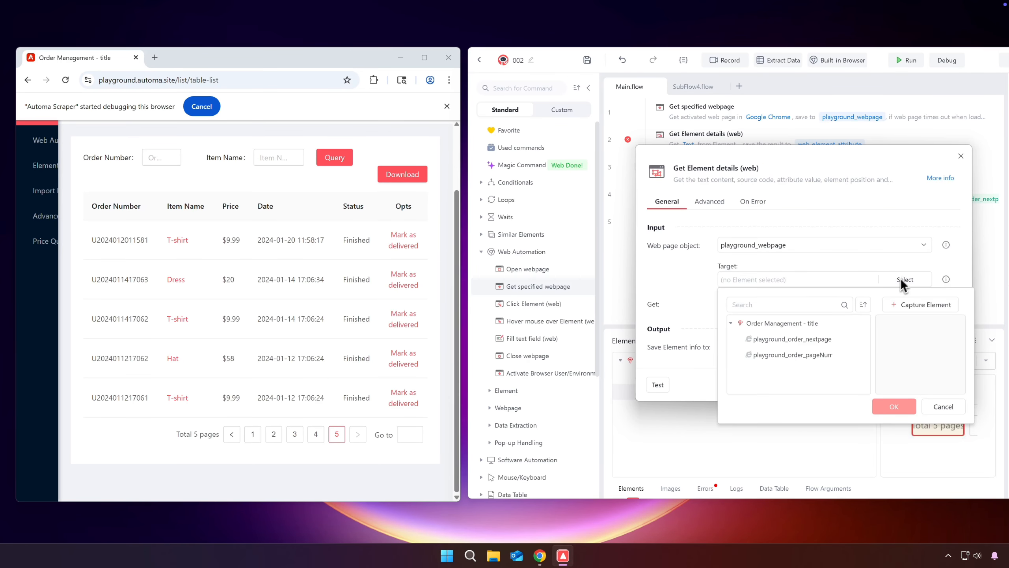
click(831, 354)
click(881, 404)
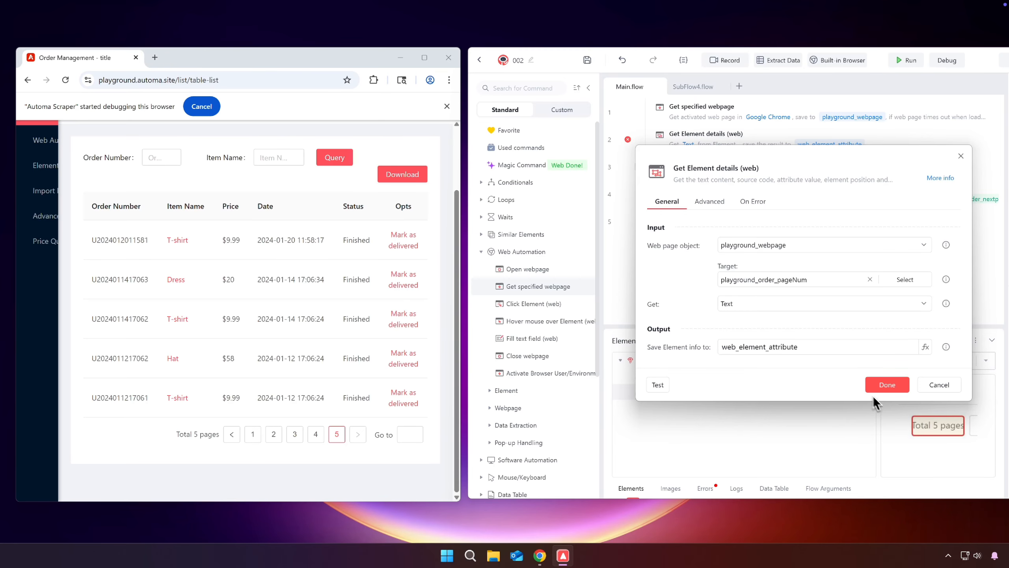
click(826, 350)
key(ctrl+a)
key(BackSpace)
text(pageNum_text)
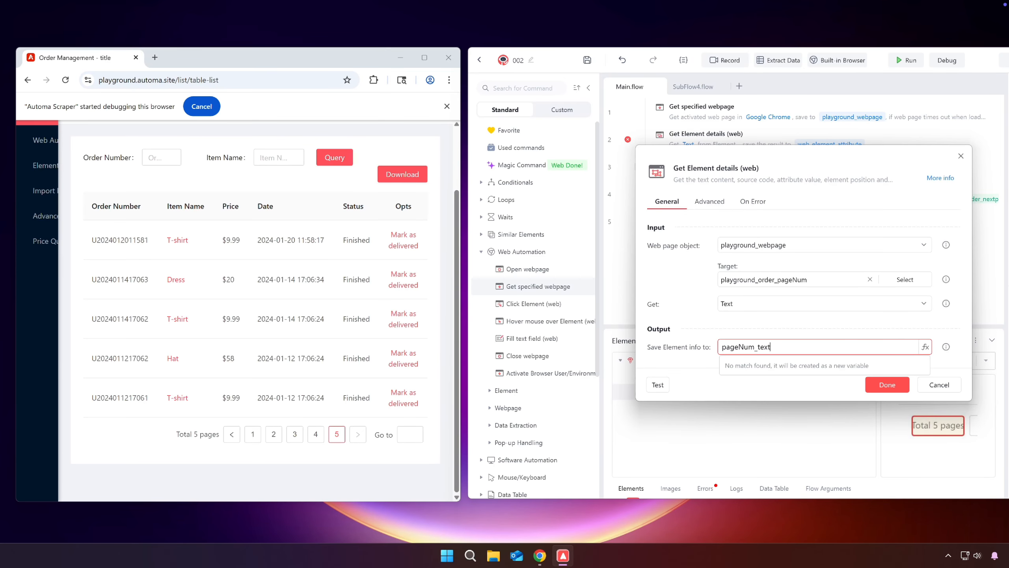
click(870, 382)
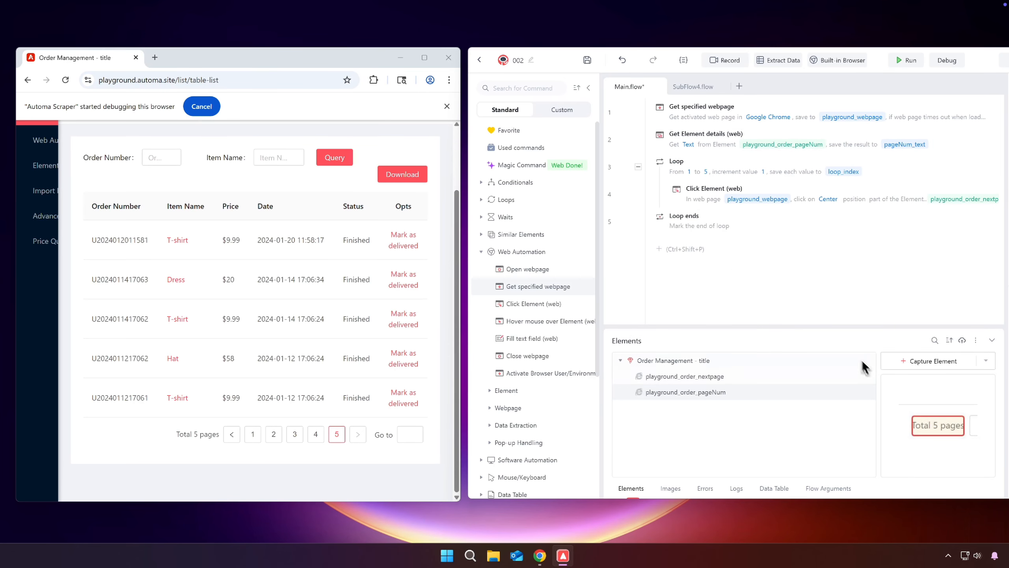
Add a Print command before the Loop that outputs the pageNum_text variable as Information.
click(651, 155)
click(703, 282)
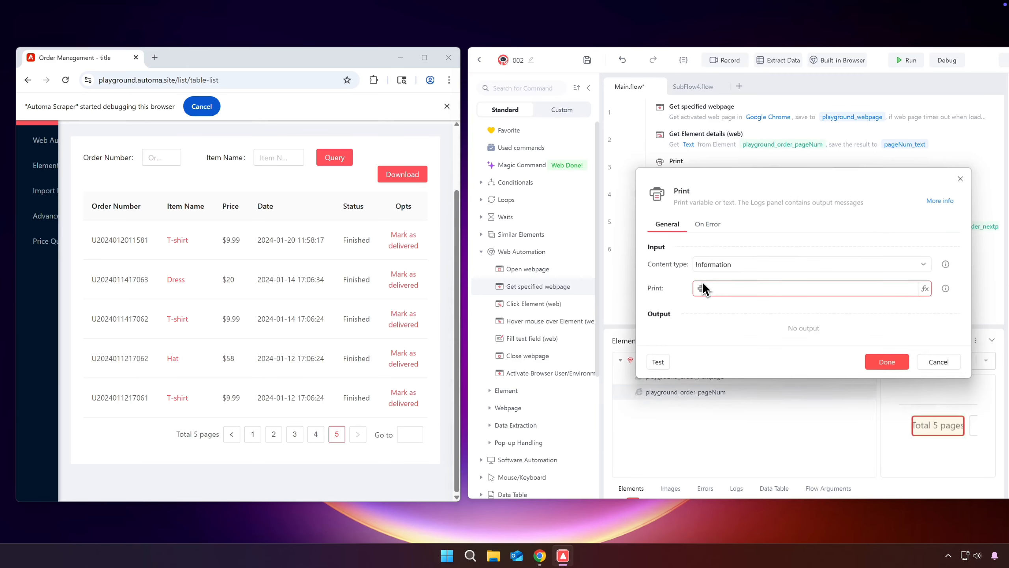
click(925, 288)
click(828, 344)
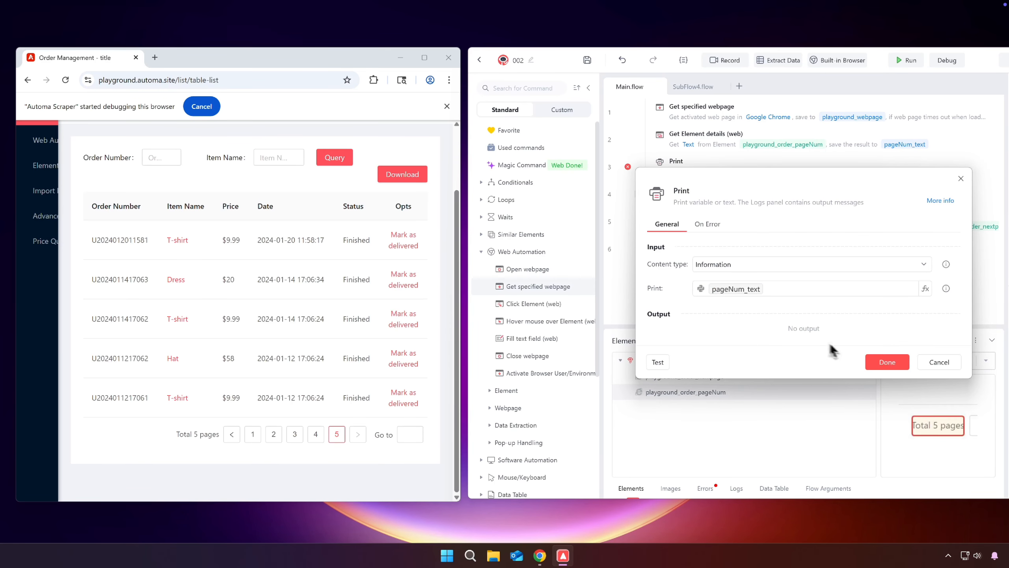
click(882, 361)
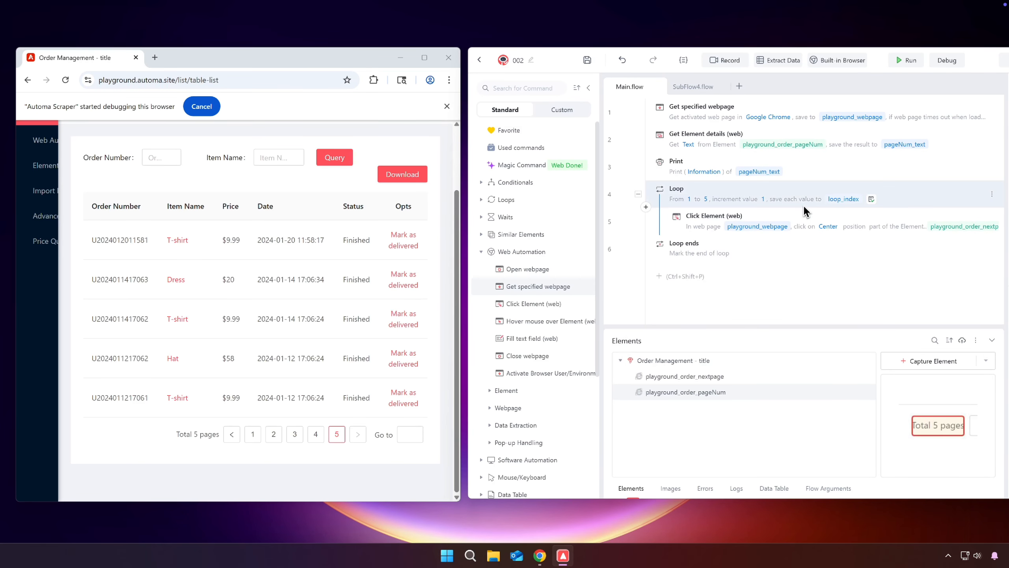
Disable the whole Loop block and run the flow to print the page text.
right_click(786, 247)
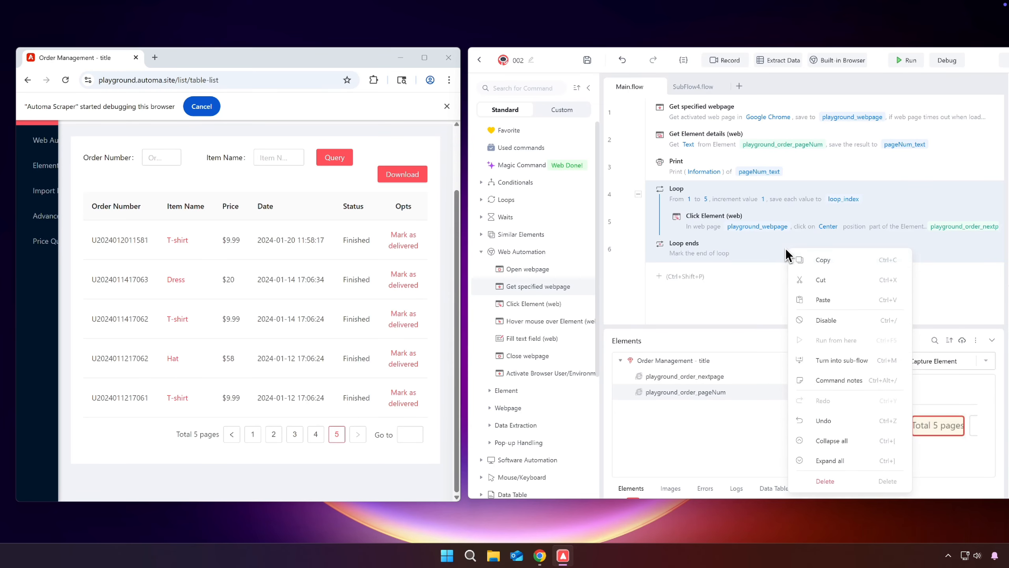
click(826, 324)
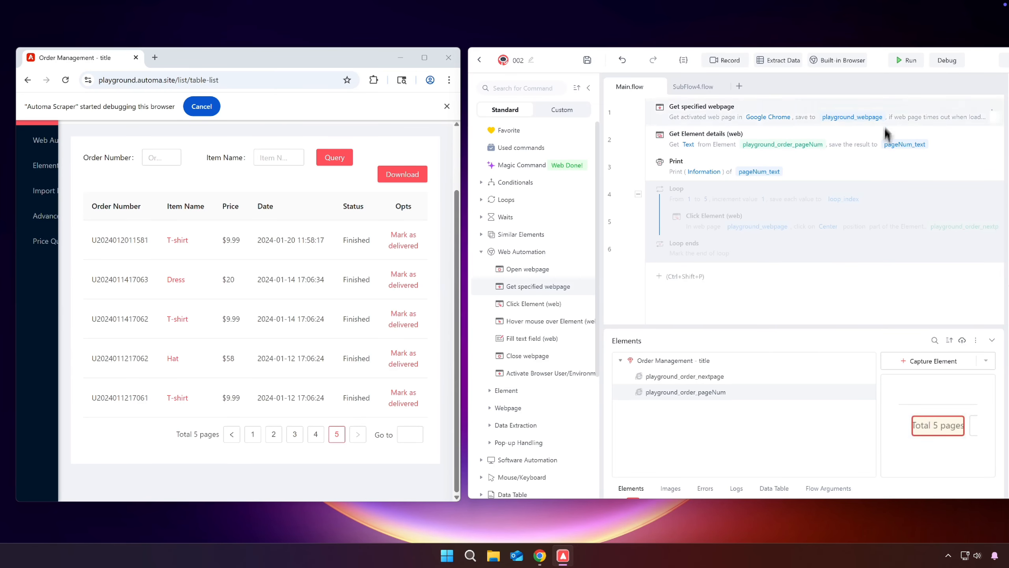
click(907, 60)
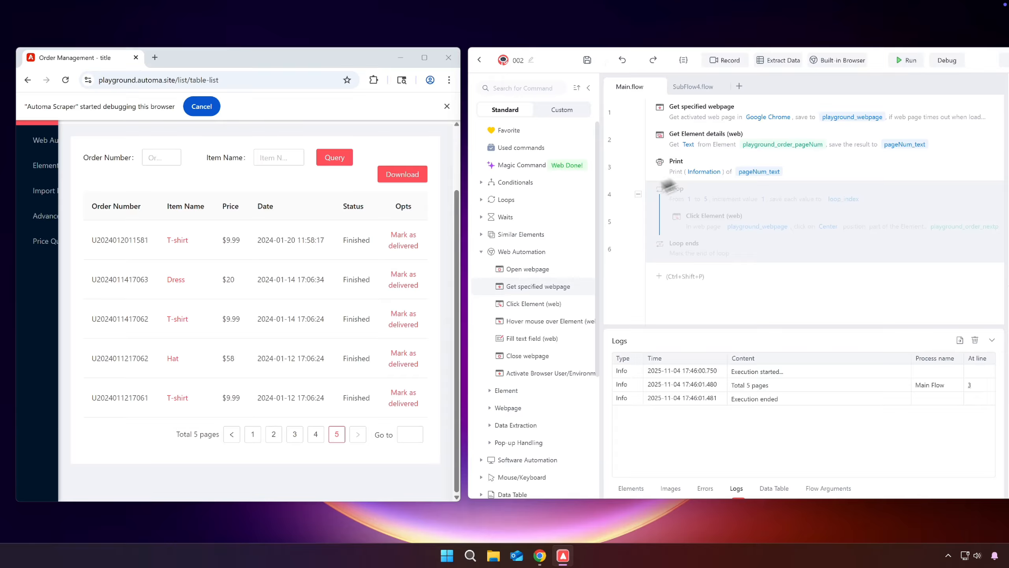
Add an Extract from text command before Print that extracts the Number from pageNum_text and saves it to pageNum.
scroll(552, 230, down, 5)
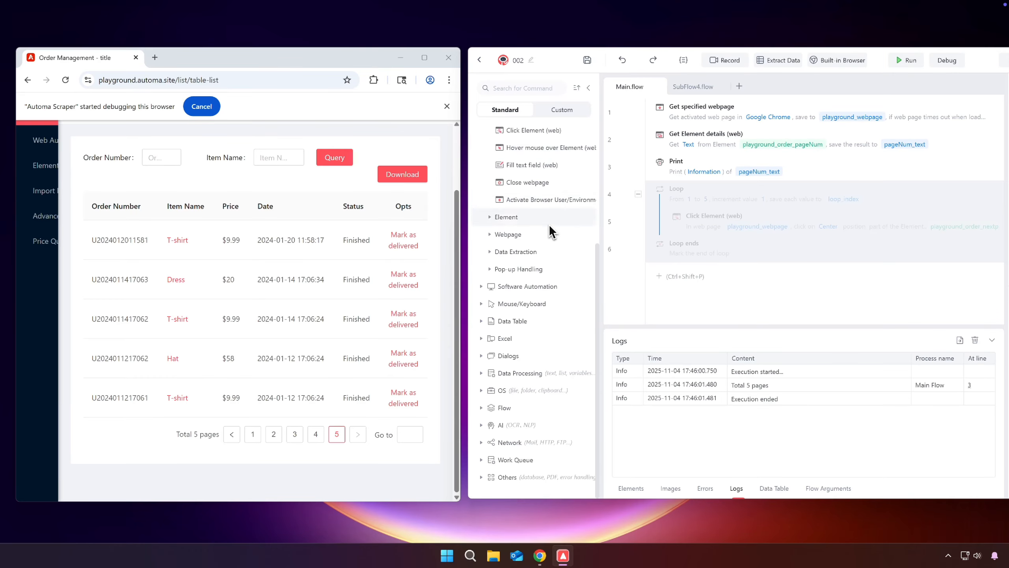
click(547, 374)
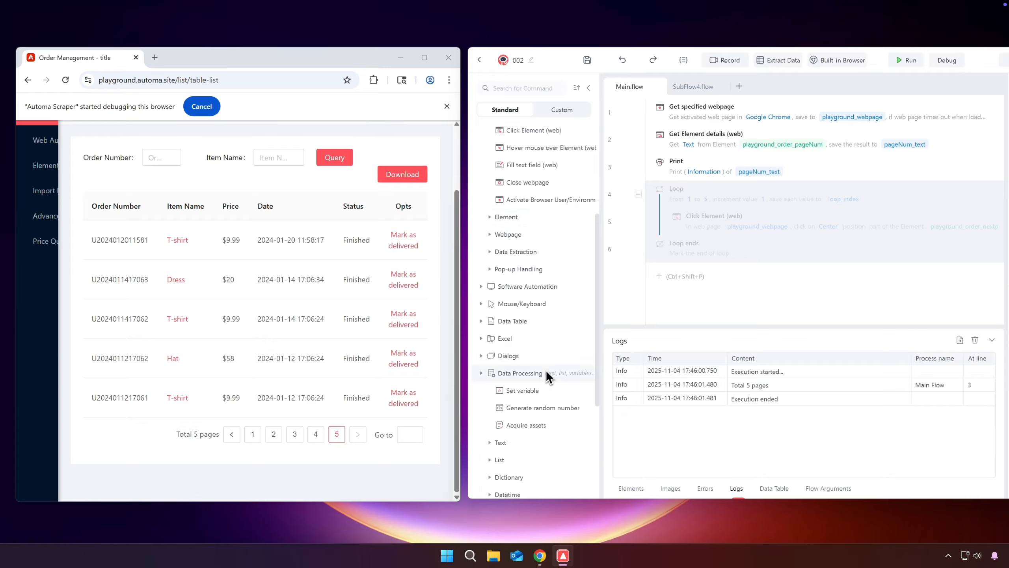
click(544, 445)
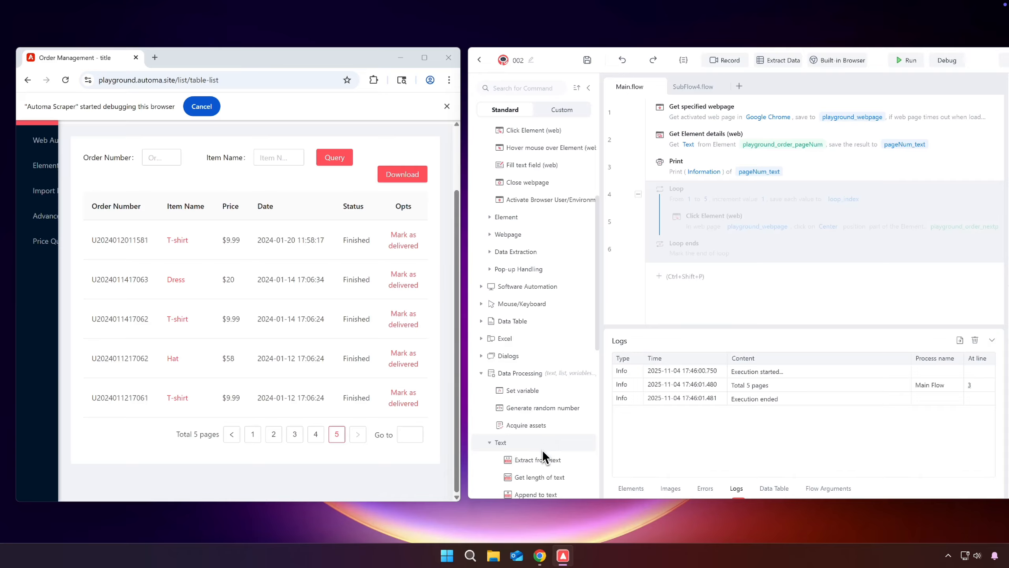
drag(543, 457, 704, 167)
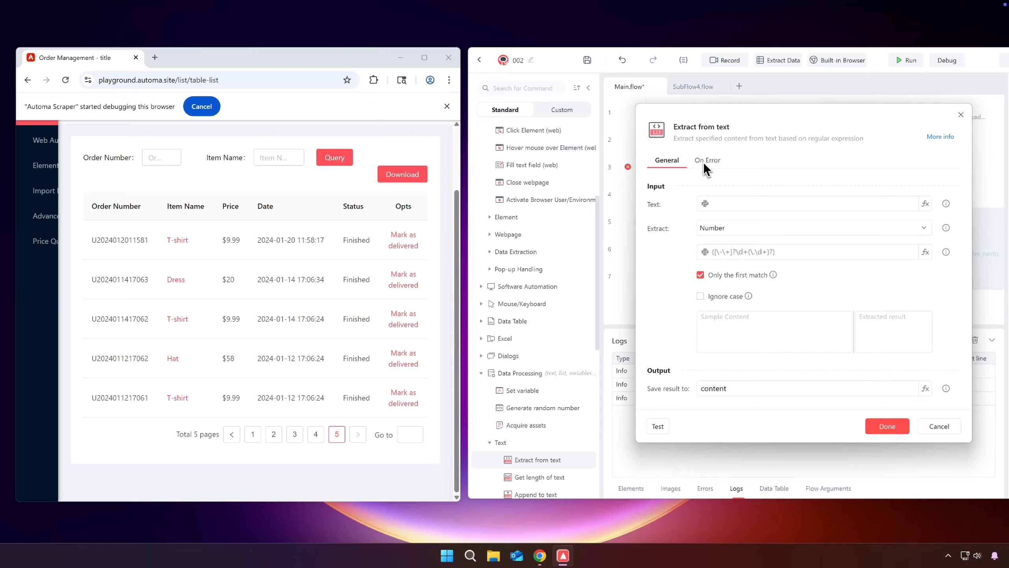
click(924, 203)
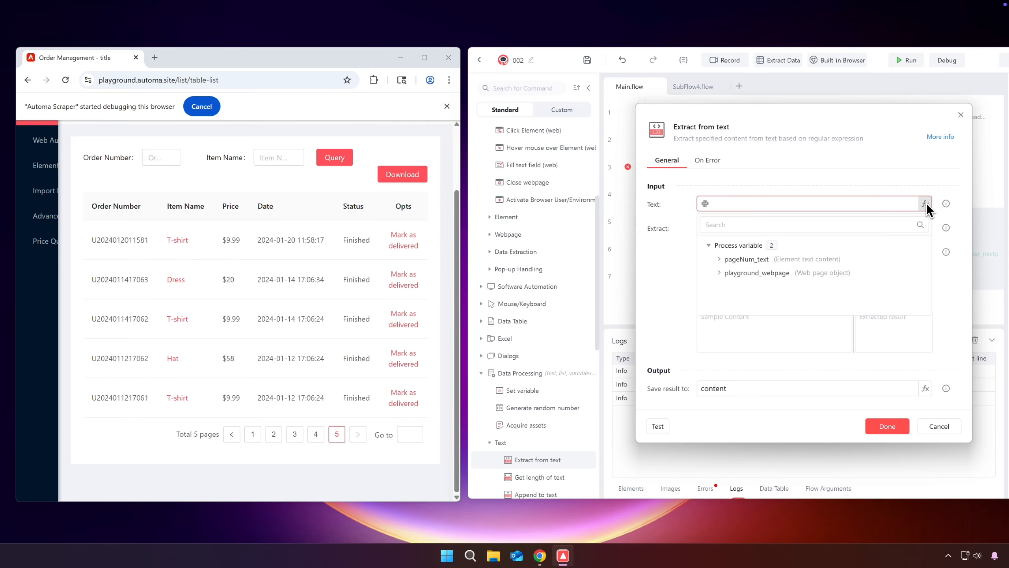
click(813, 256)
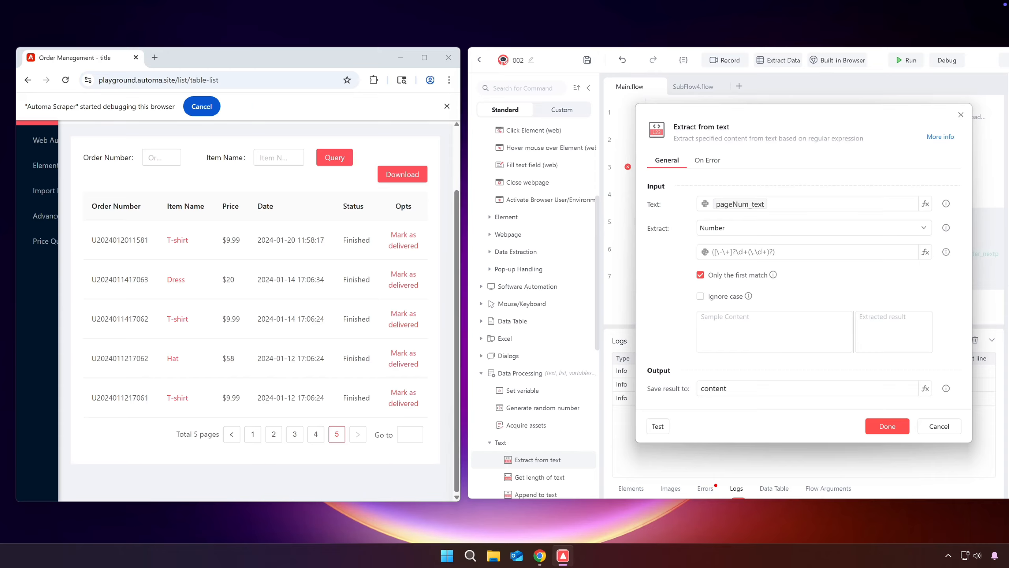
drag(738, 388, 692, 389)
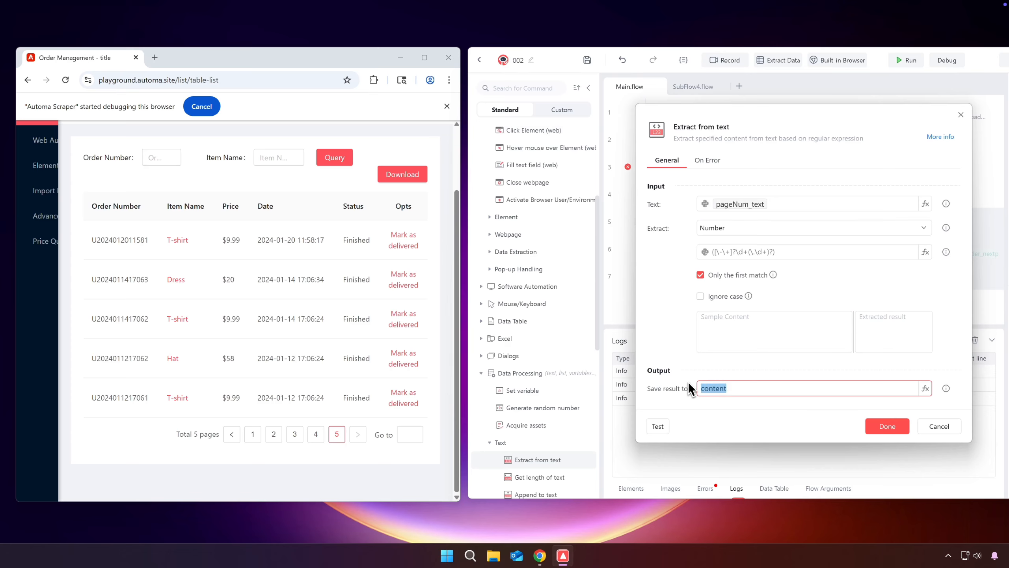
text(pageNum)
click(882, 427)
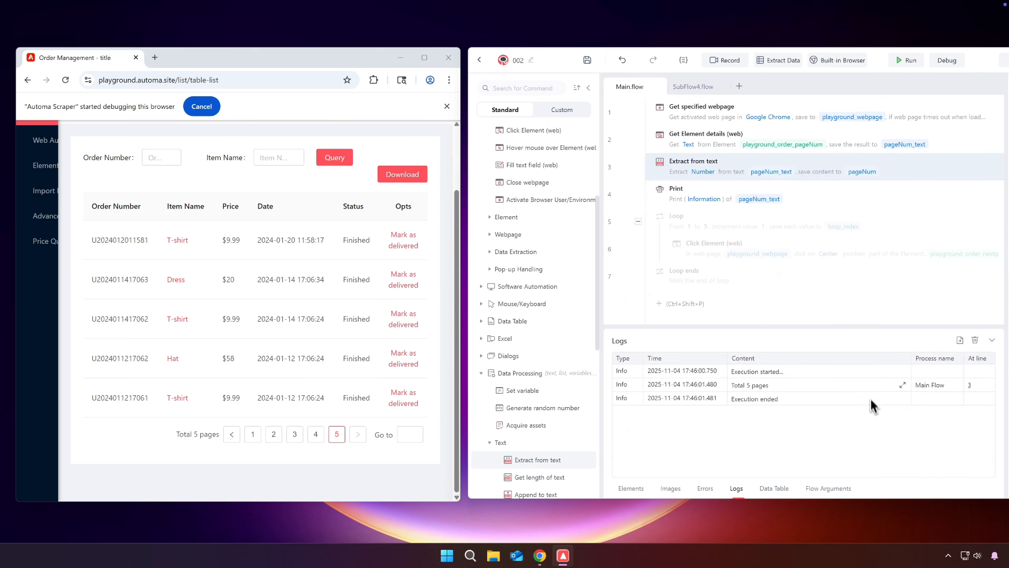
Change the Print command to output the pageNum variable and run the flow.
double_click(817, 205)
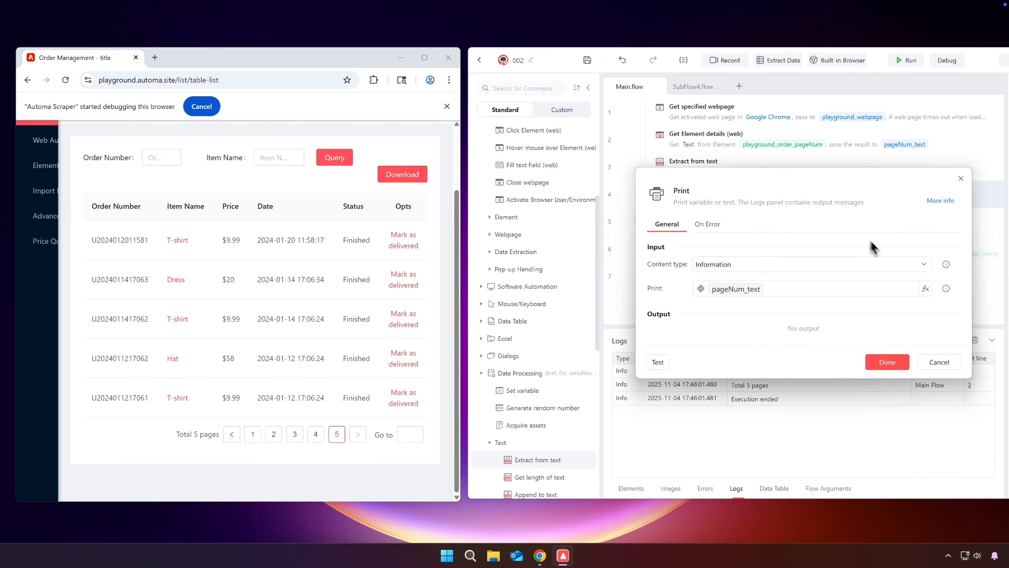
click(856, 288)
click(814, 343)
click(879, 362)
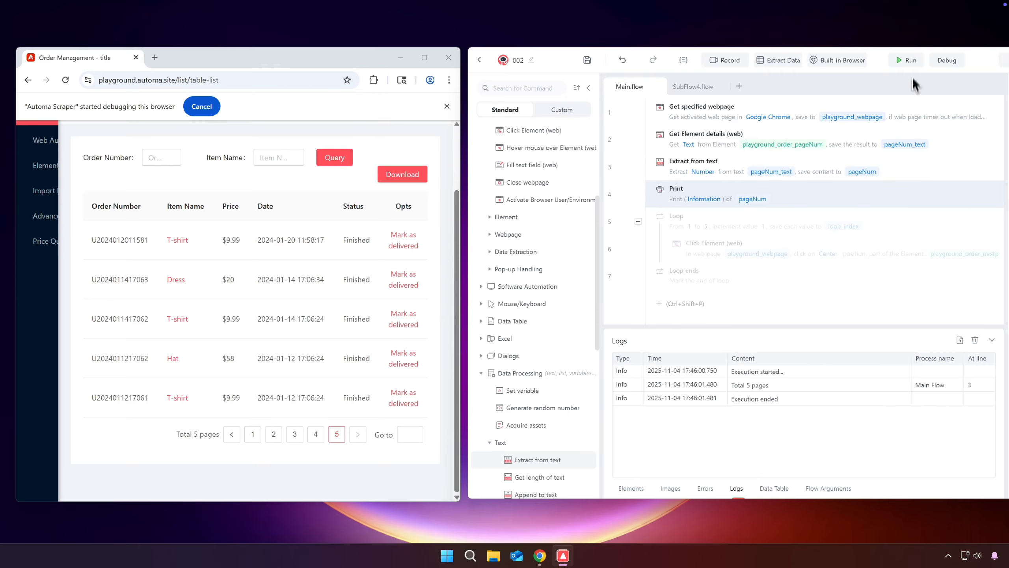
click(906, 60)
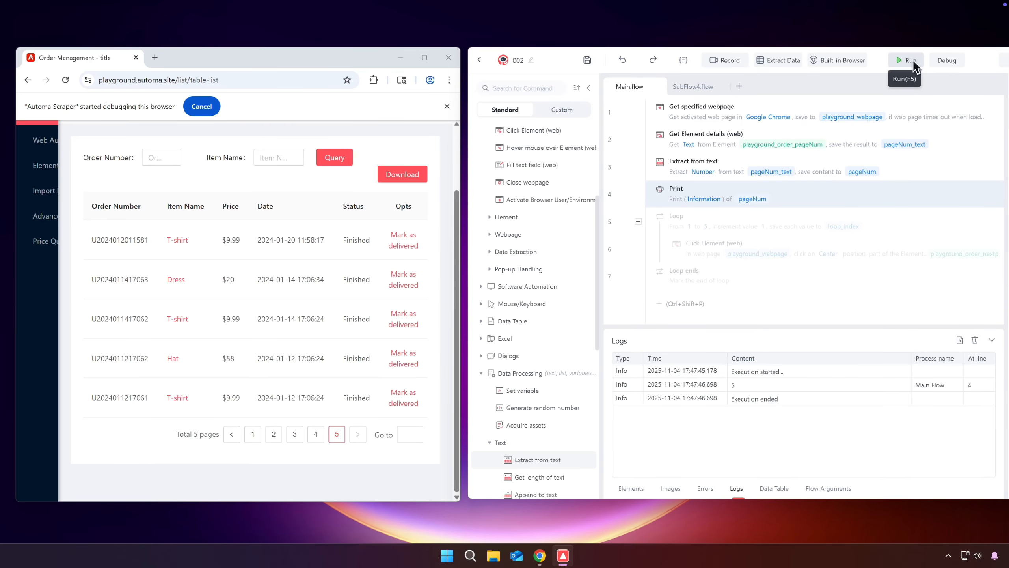
Set the Loop's end value to the pageNum variable and re-enable the whole Loop block.
double_click(780, 227)
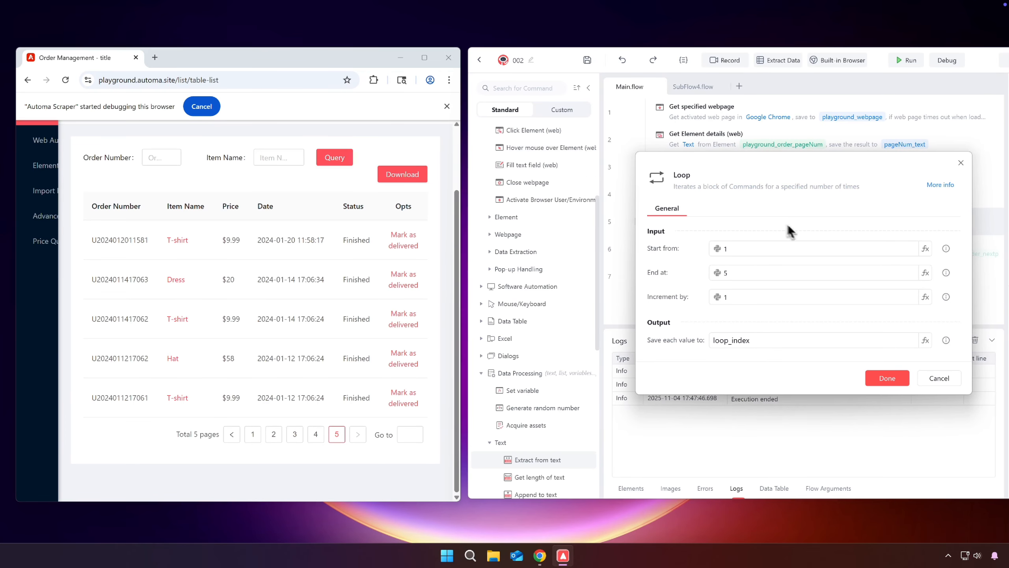
click(924, 273)
click(822, 323)
click(881, 377)
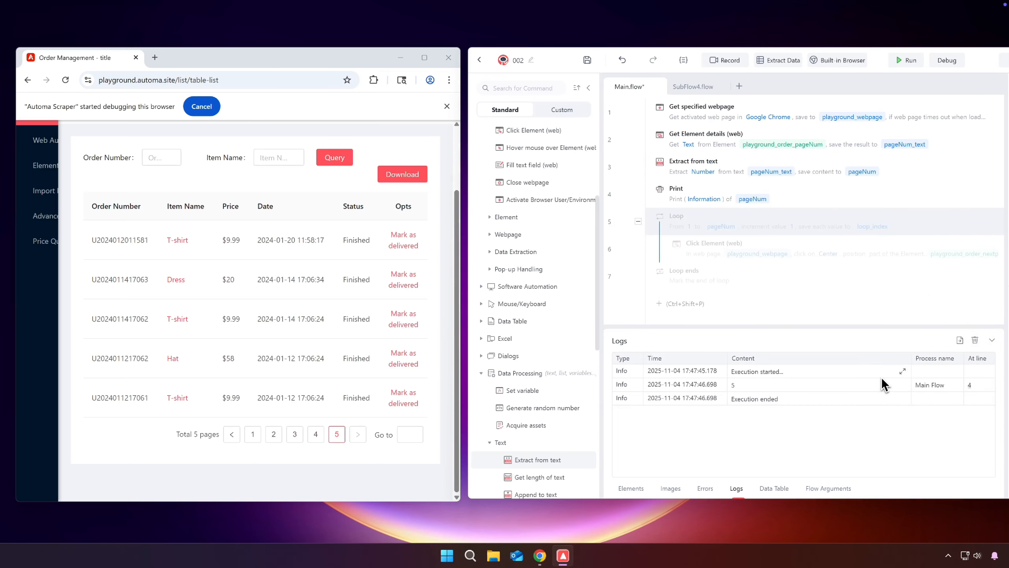
click(773, 282)
right_click(775, 279)
click(810, 348)
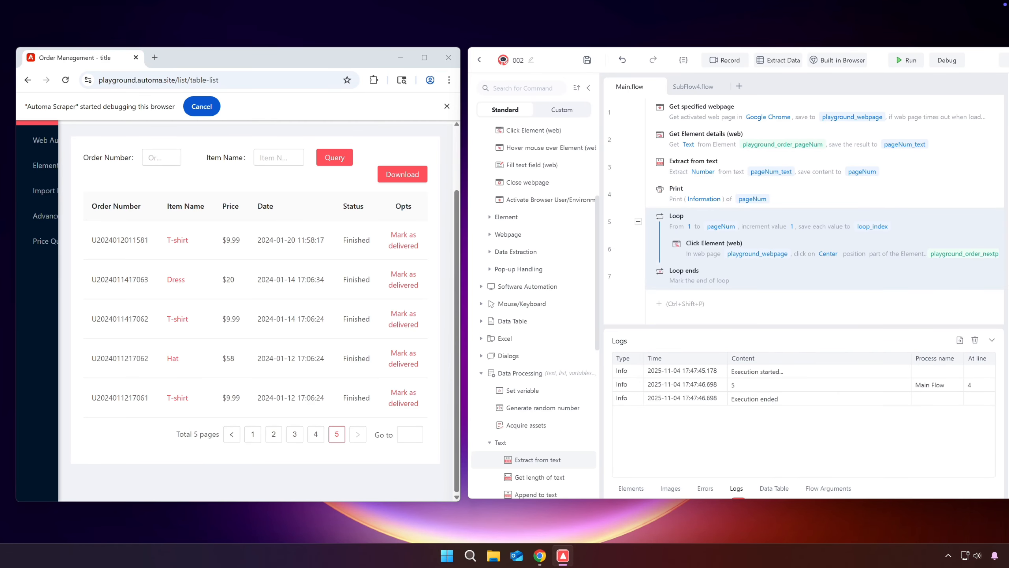
Return the order table to page 1 and run the flow with the Loop active.
click(252, 434)
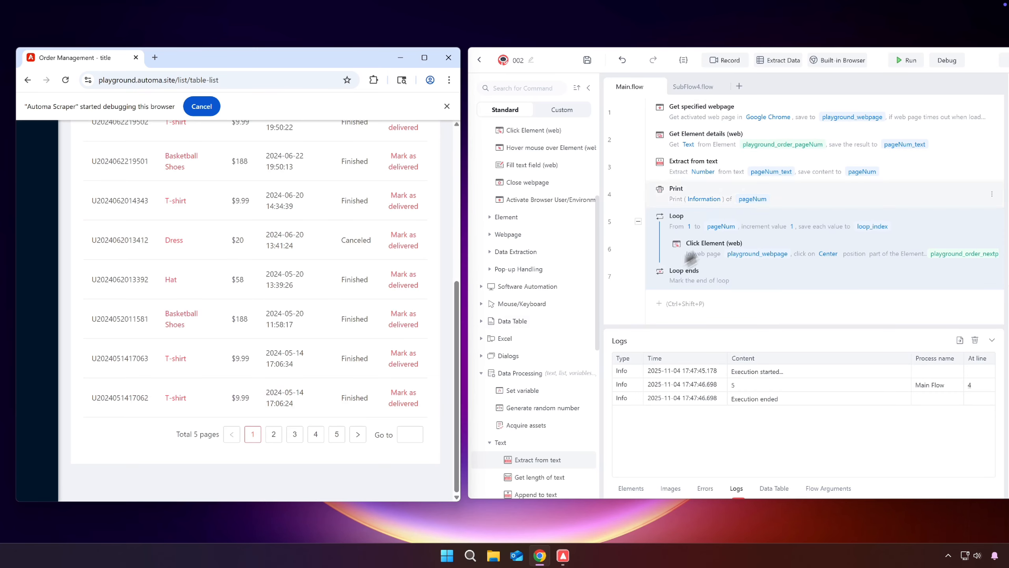
click(899, 65)
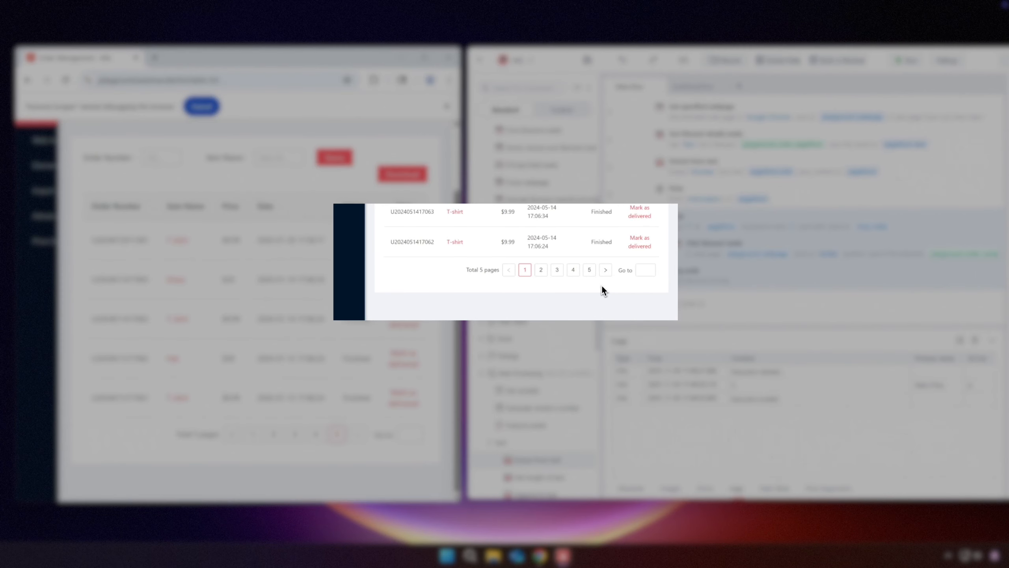
Advance the order list four times from page 1 to check how many next-page moves are needed.
click(606, 273)
click(606, 273)
click(606, 273)
click(606, 273)
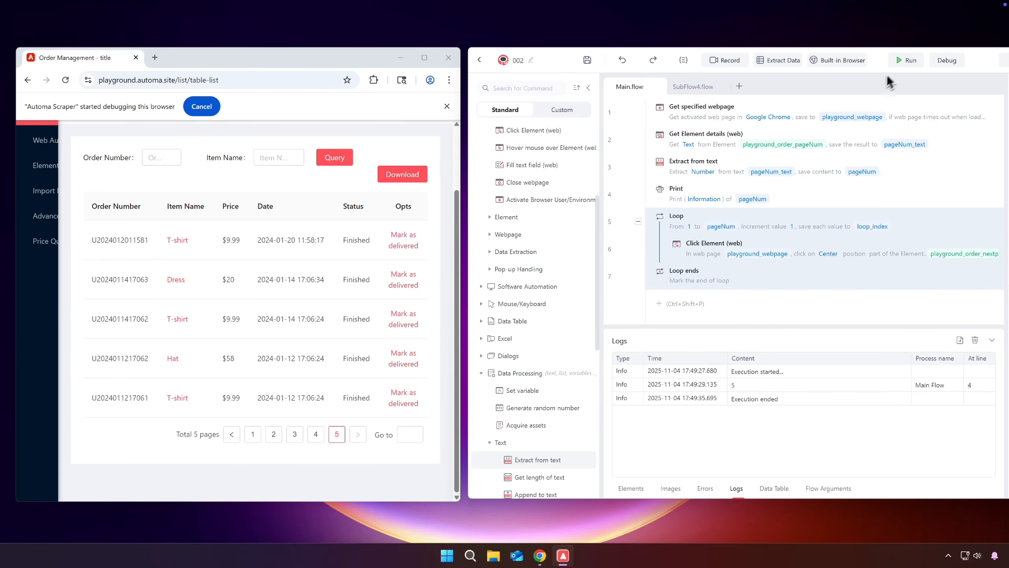
Add an If command at the start of the Loop with the condition loop_index Less than pageNum.
click(645, 235)
text(if)
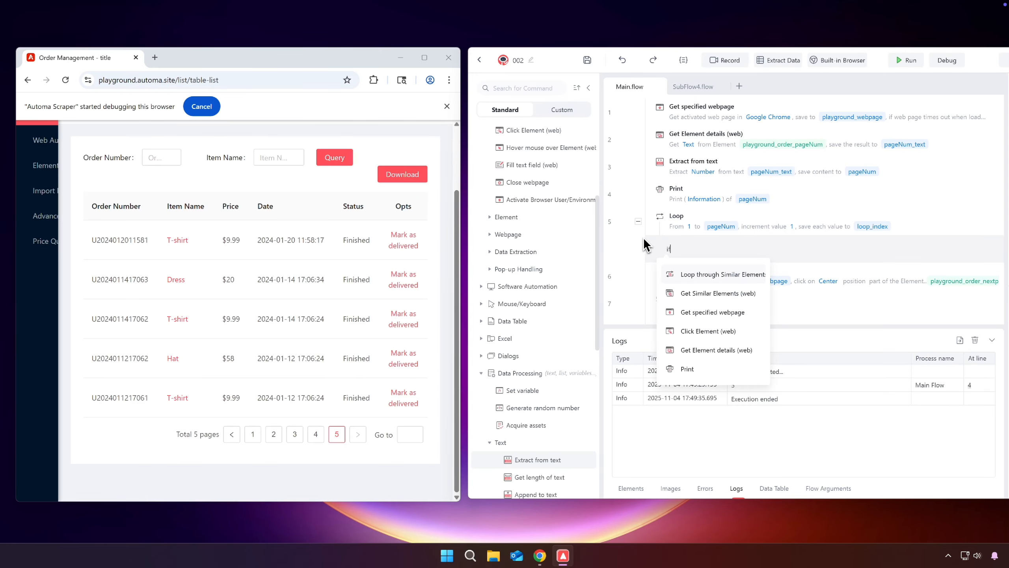
click(696, 278)
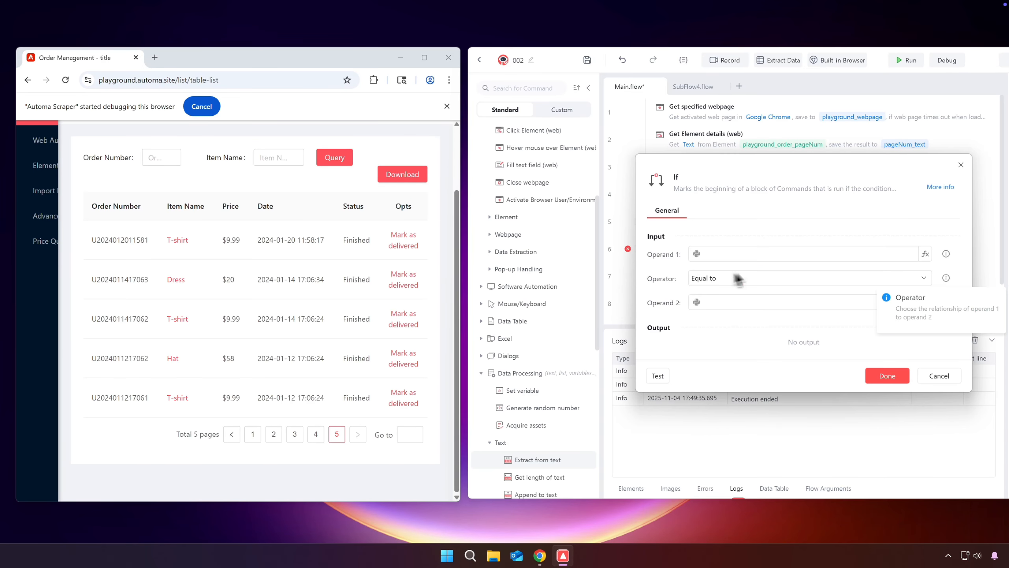
click(925, 254)
click(835, 310)
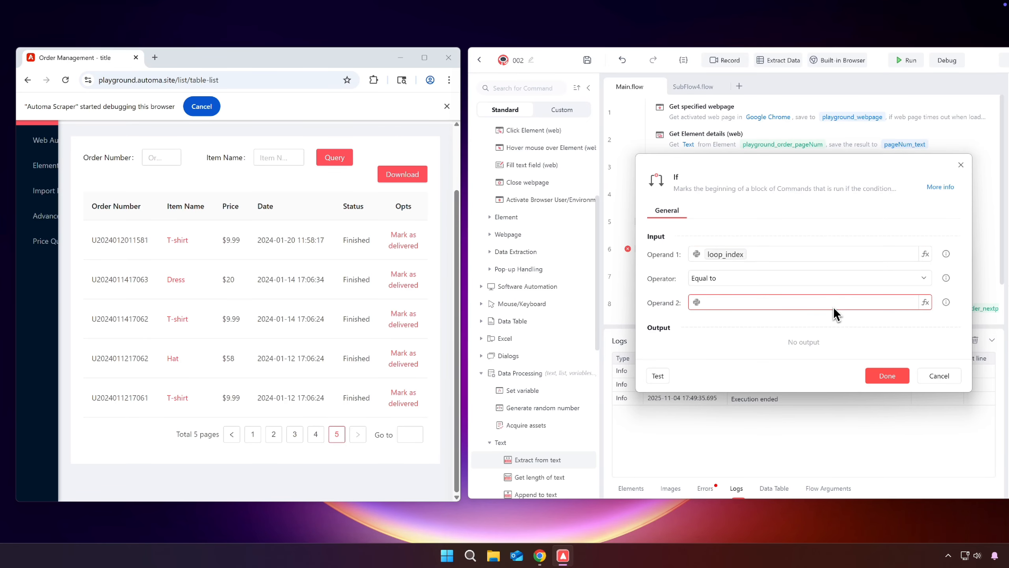
click(828, 278)
click(820, 358)
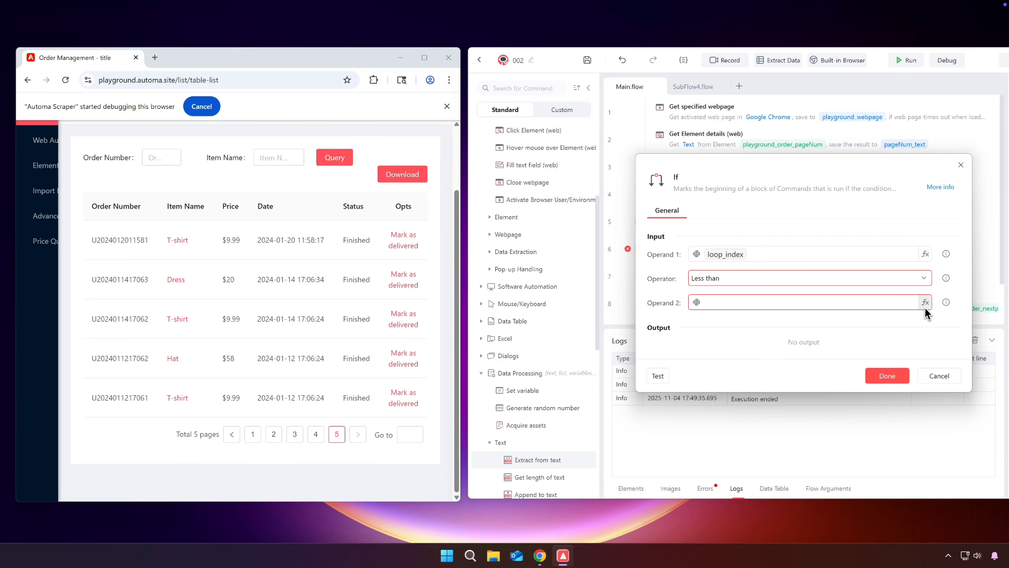
click(925, 302)
click(813, 373)
click(880, 376)
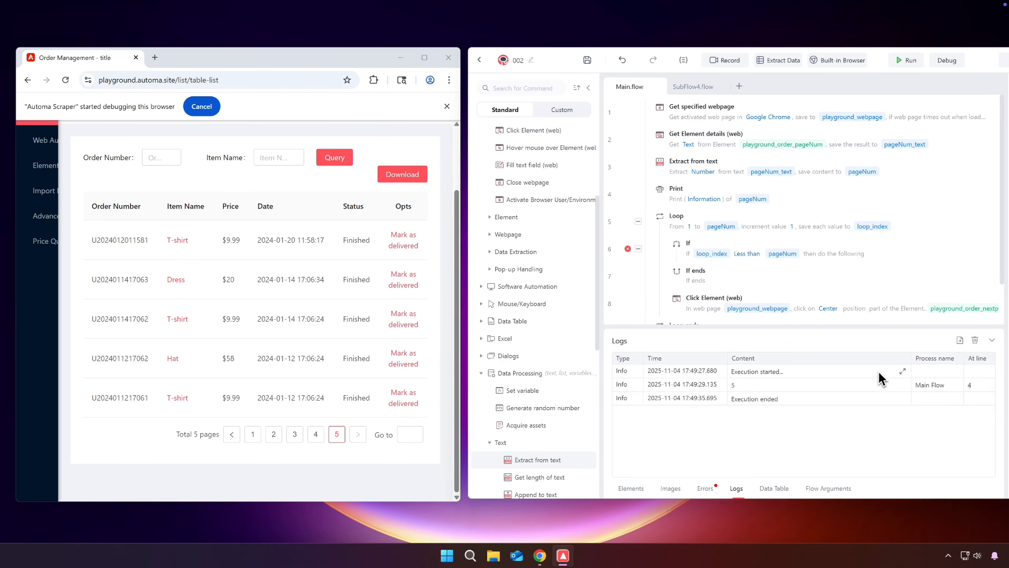
Move the Click Element (web) command into the If block and run the flow from page 1 of the order table.
drag(825, 312, 825, 280)
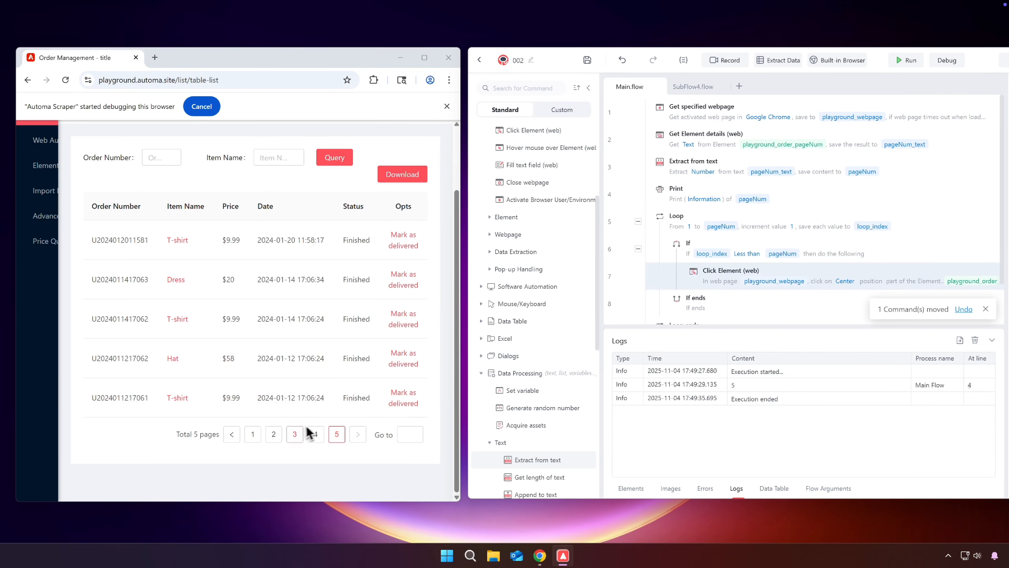
click(258, 435)
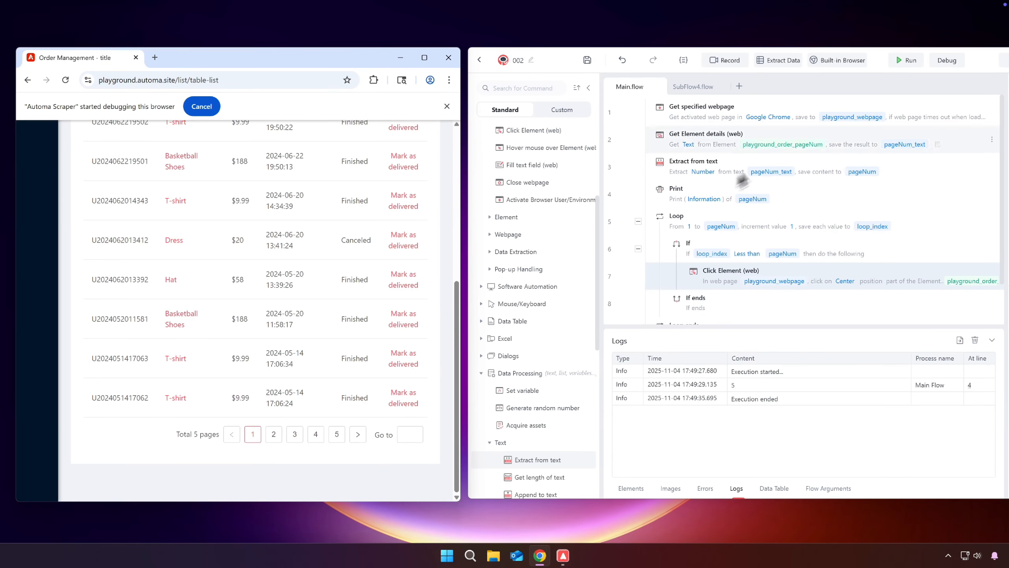
click(903, 61)
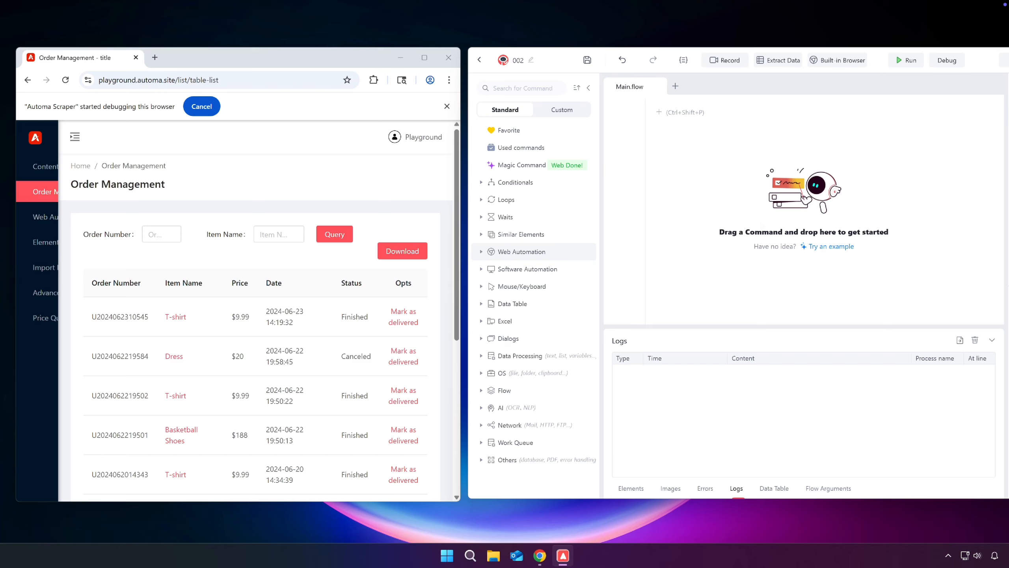
Add a Set variable command to the empty flow that stores the List ['T-shirt','Dress','Hat'] in itemlist.
click(718, 115)
click(715, 175)
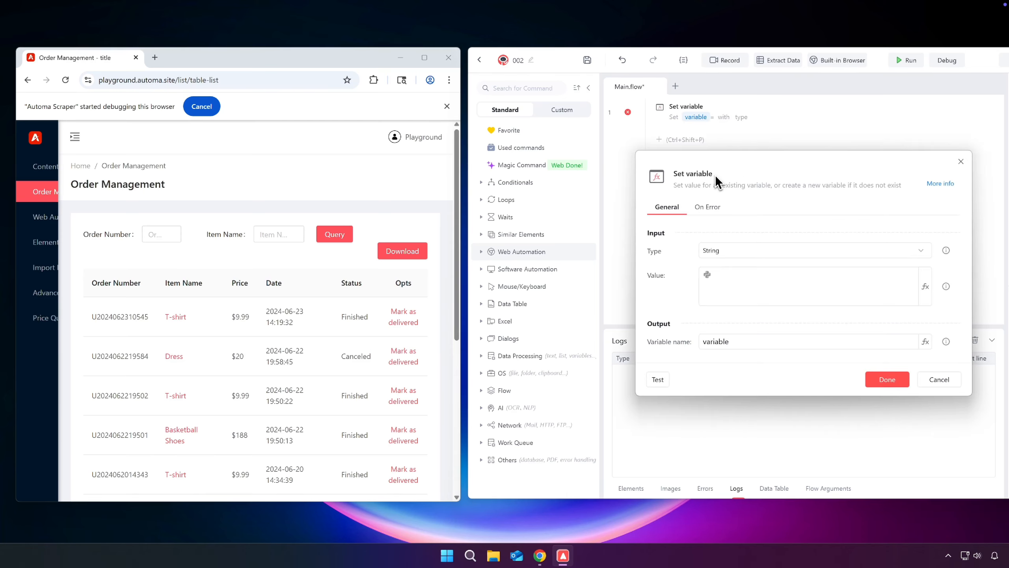
click(737, 251)
click(730, 335)
click(751, 286)
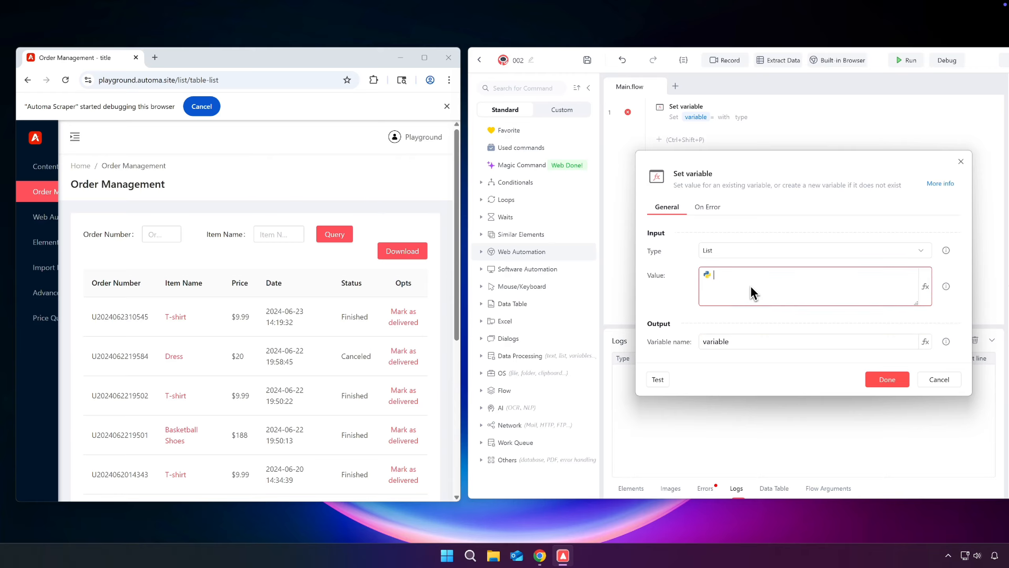
text(['T-shirt','Dress','Hat'])
click(739, 339)
key(ctrl+a)
text(itemlist)
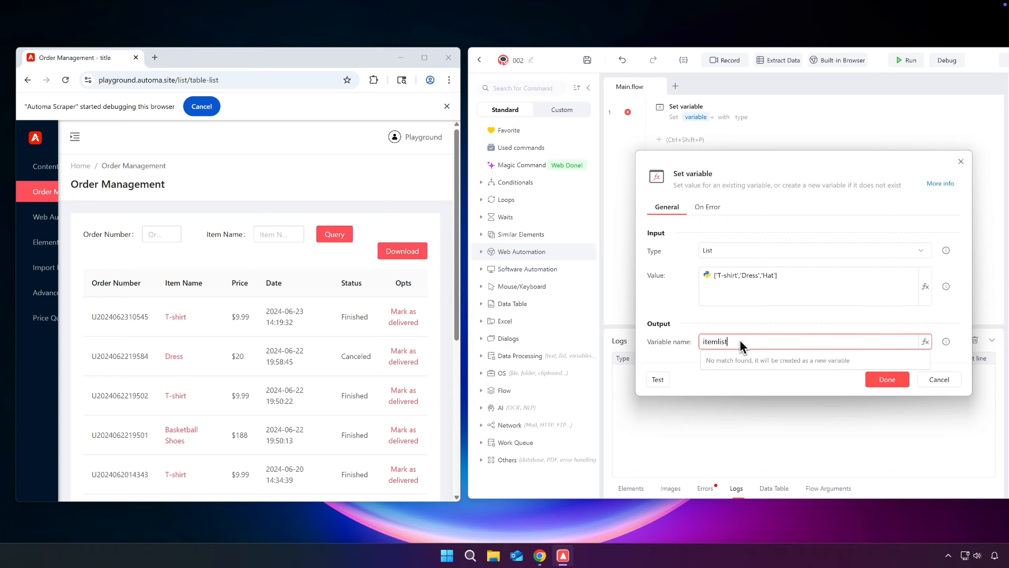
click(877, 381)
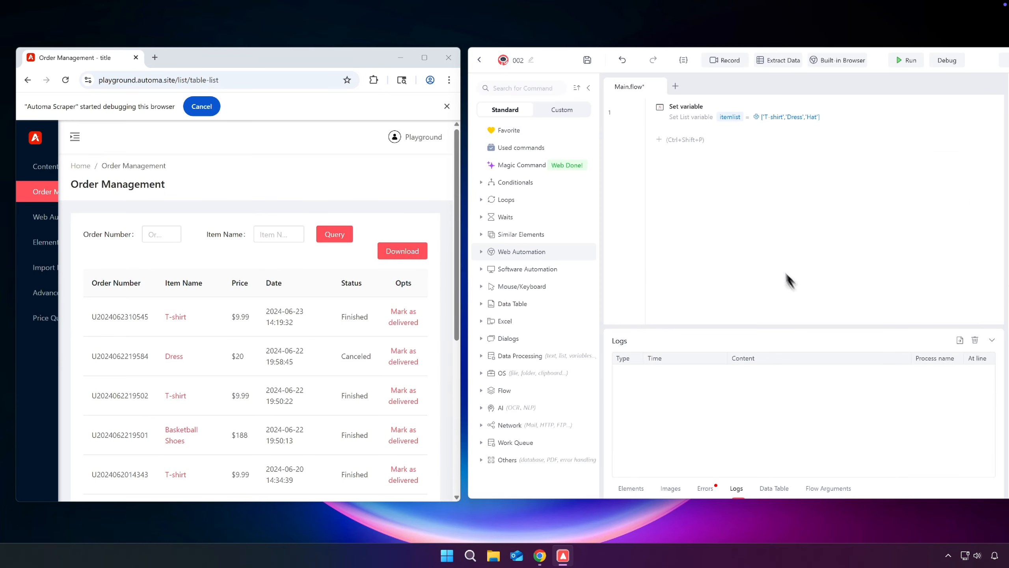
Add a For each item in list command looping through itemlist, save each item to current_item, and save the flow.
click(714, 138)
click(728, 197)
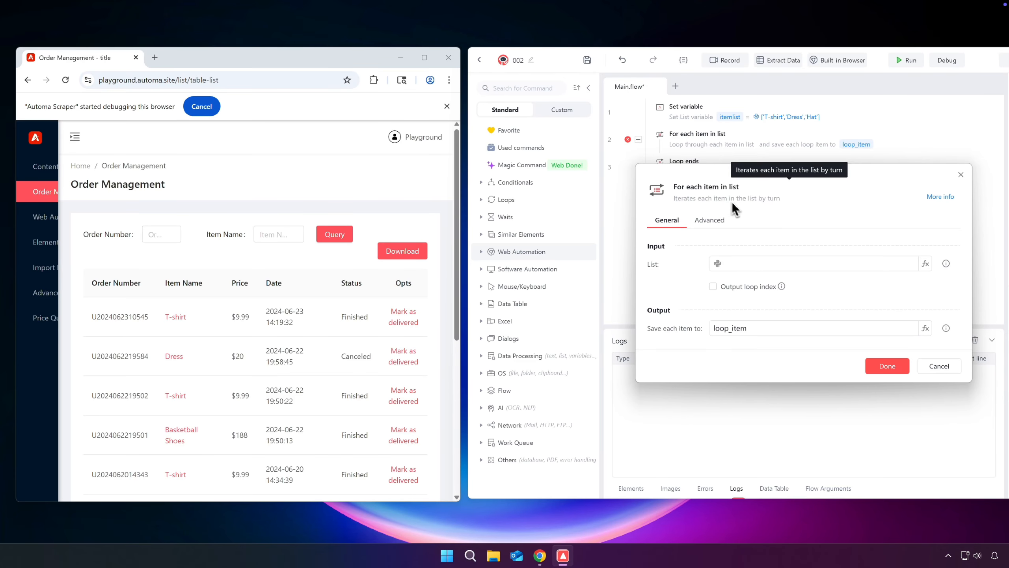
click(792, 327)
key(ctrl+a)
text(current_item)
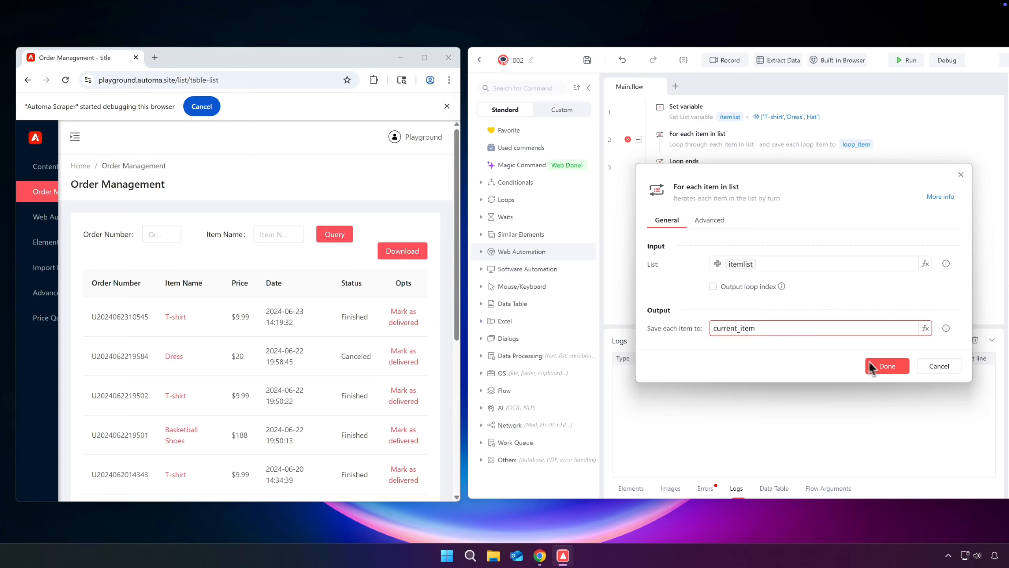
click(882, 366)
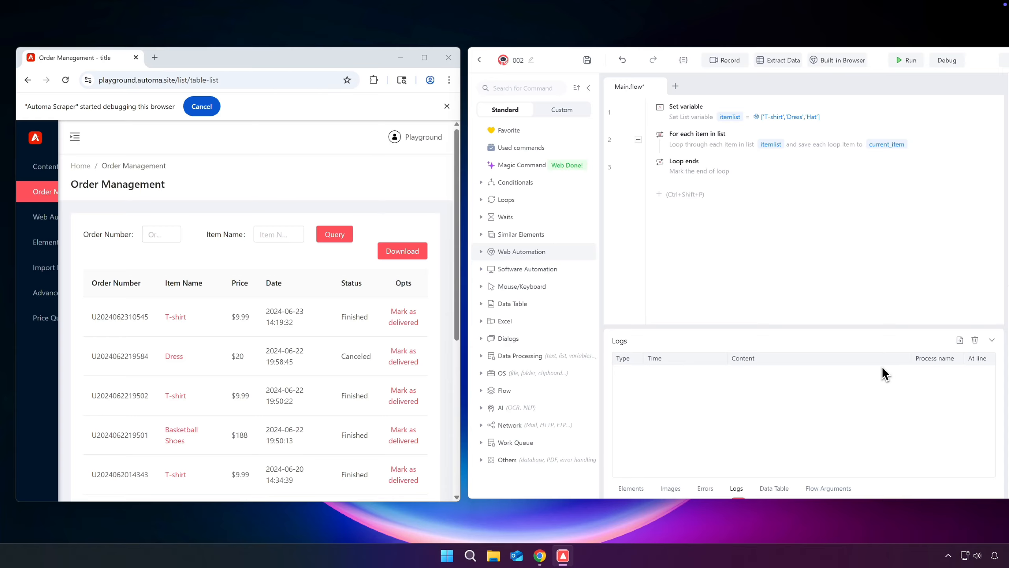
key(ctrl+s)
Add a Get specified webpage command for the active Google Chrome page, saved to playground_webpage, and move it to the start of the flow.
click(777, 205)
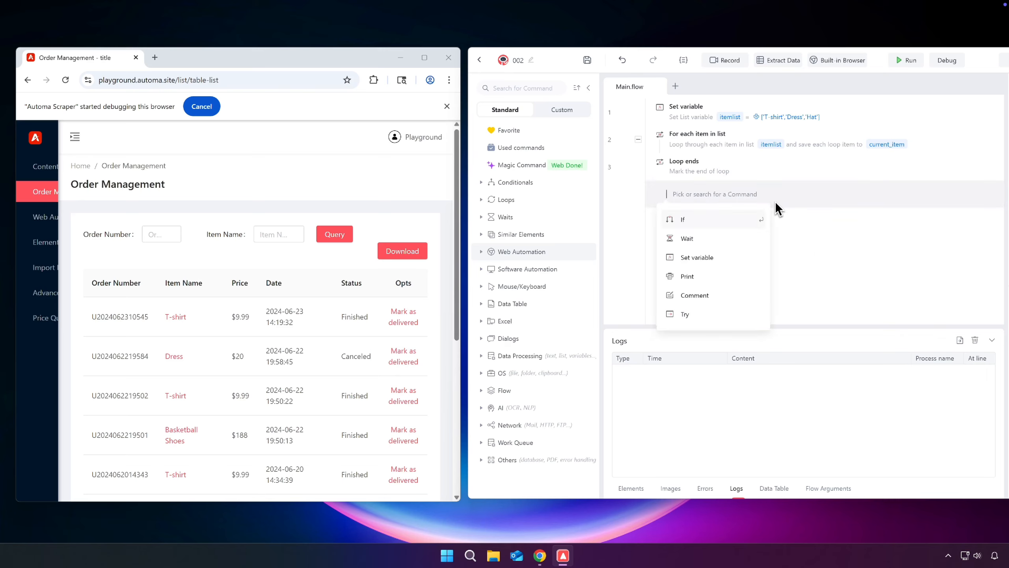
text(get)
click(726, 256)
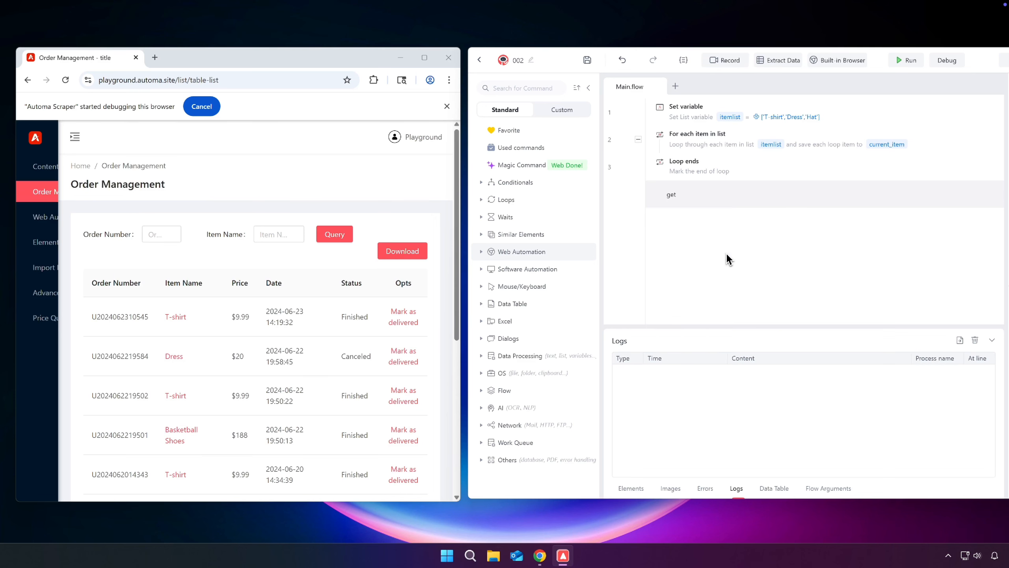
click(751, 264)
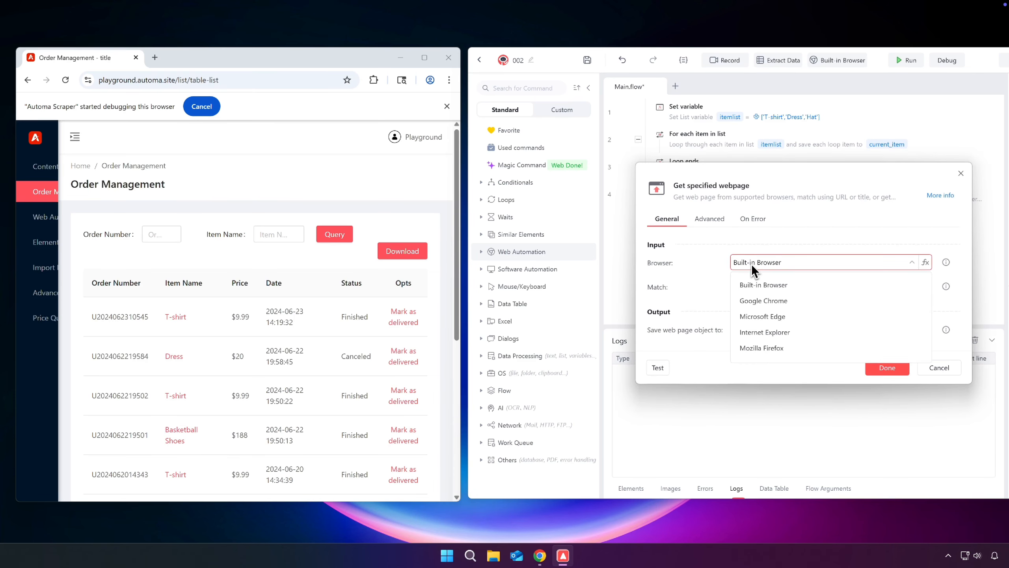
click(757, 301)
double_click(775, 330)
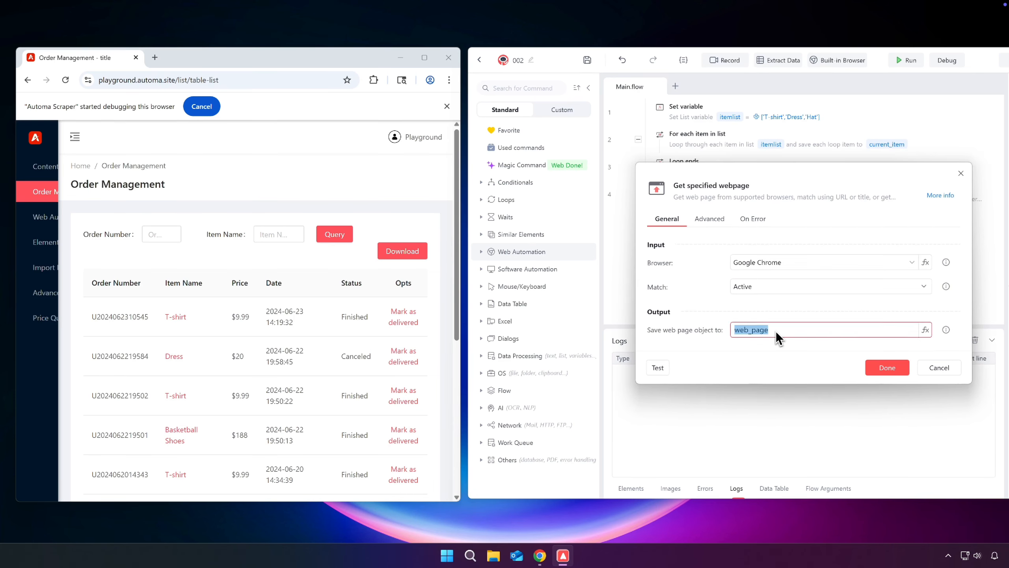
text(playground_webpage)
click(876, 364)
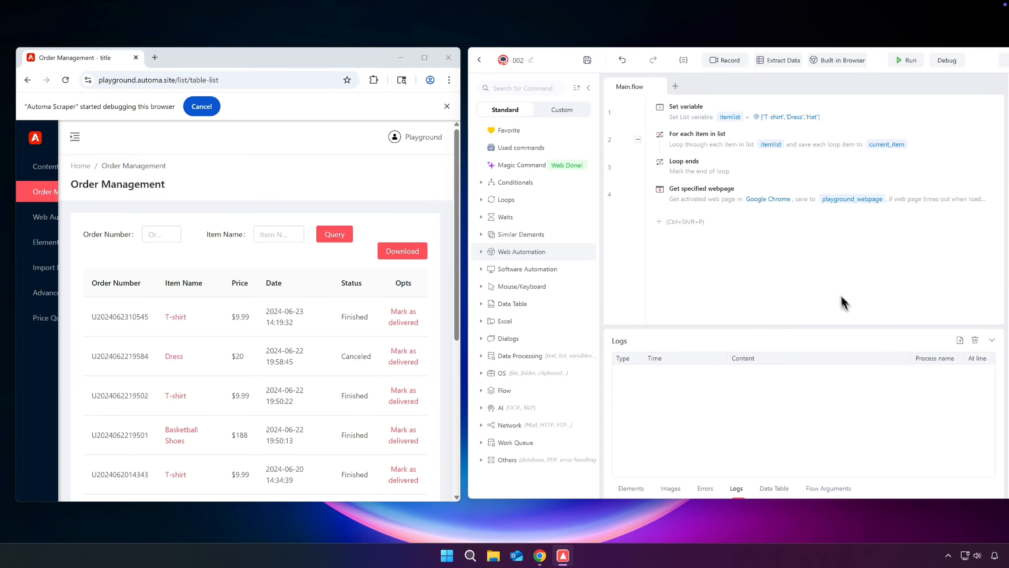
drag(790, 199, 793, 115)
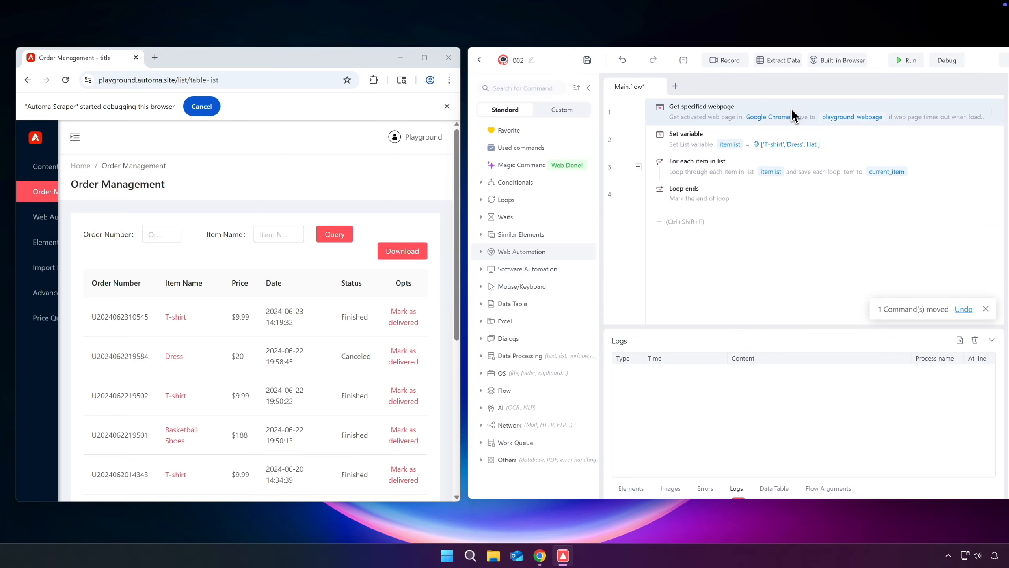
Capture the Item Name search box on the order page as an element named playground_order_search_input.
click(635, 488)
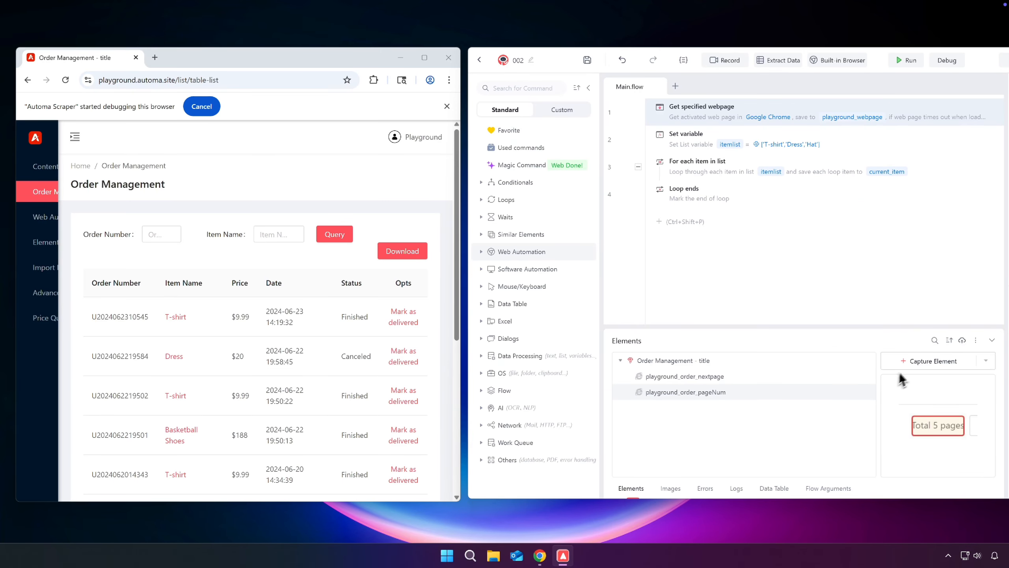
click(914, 362)
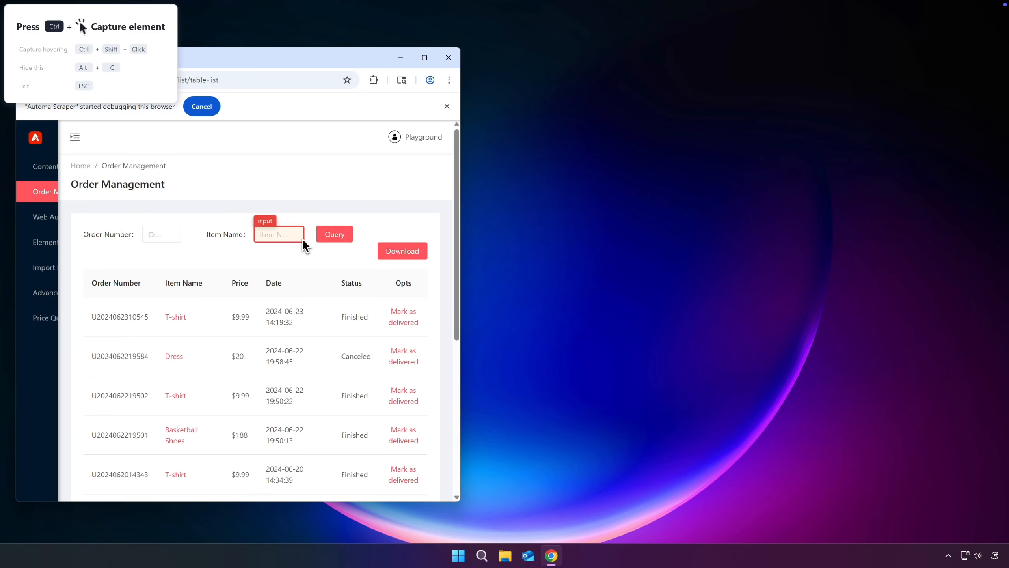
ctrl+click(302, 238)
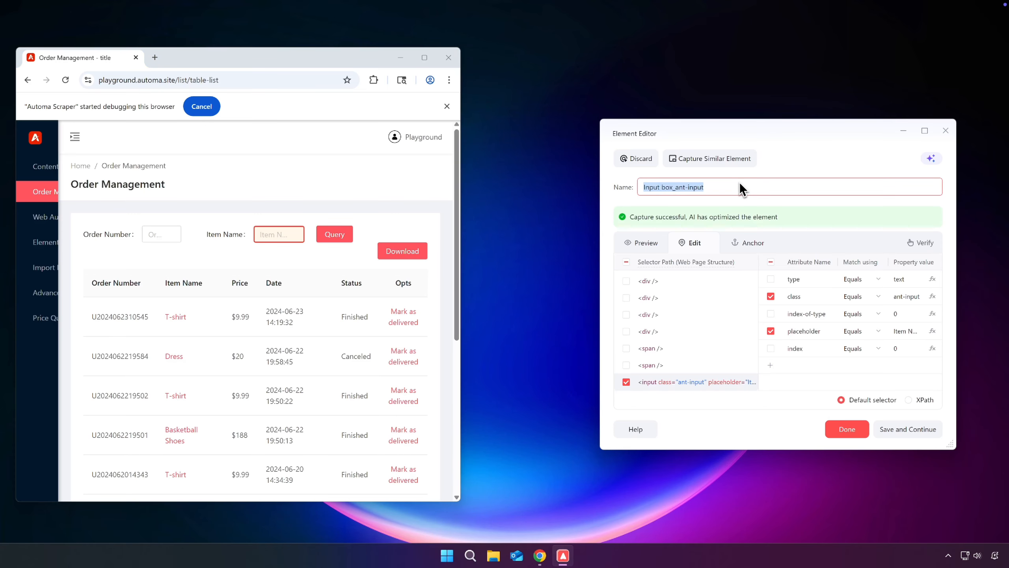
text(playground_order_search_input)
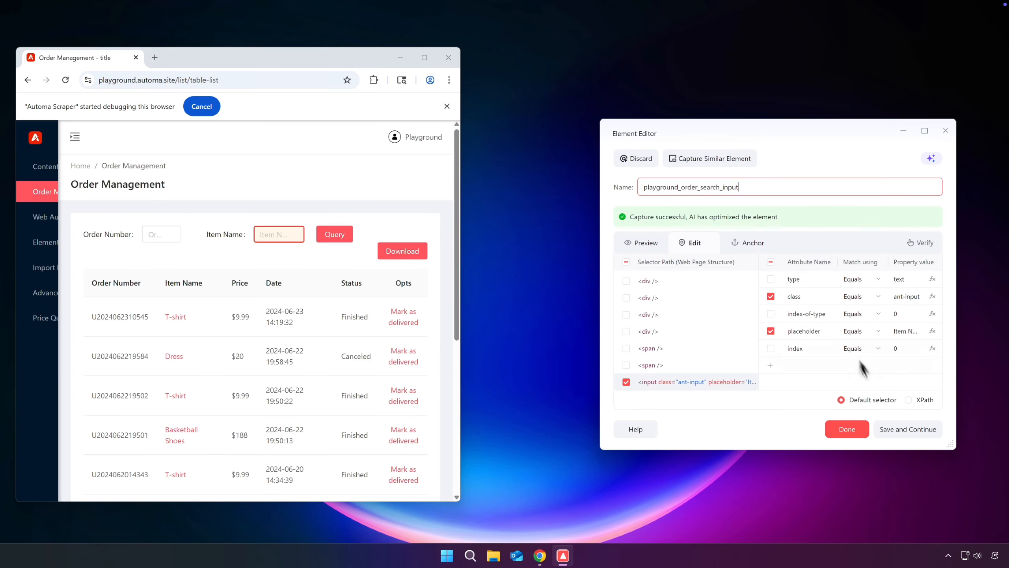
click(894, 428)
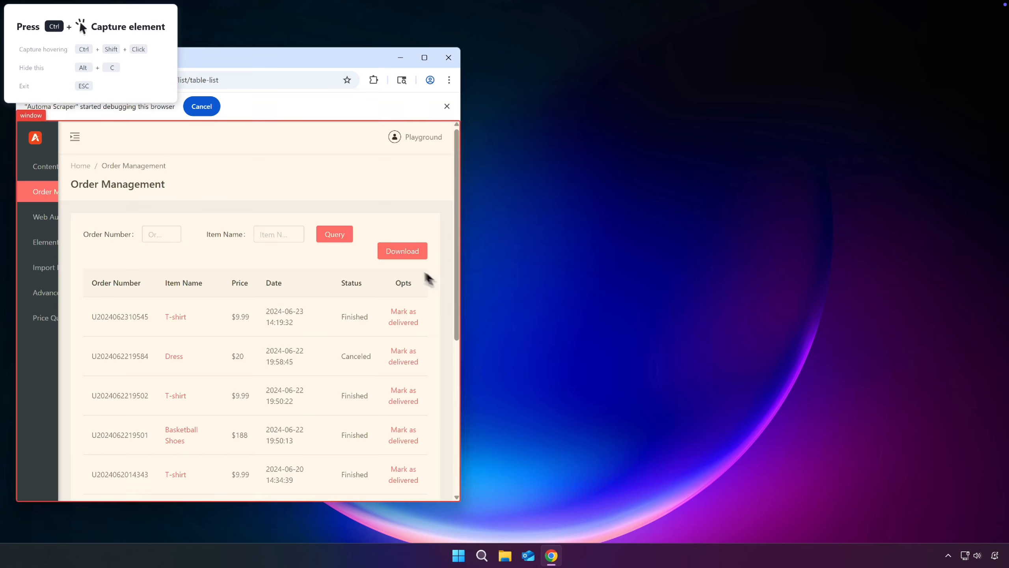
Capture the Query button on the order page as an element named playground_order_search.
ctrl+click(349, 235)
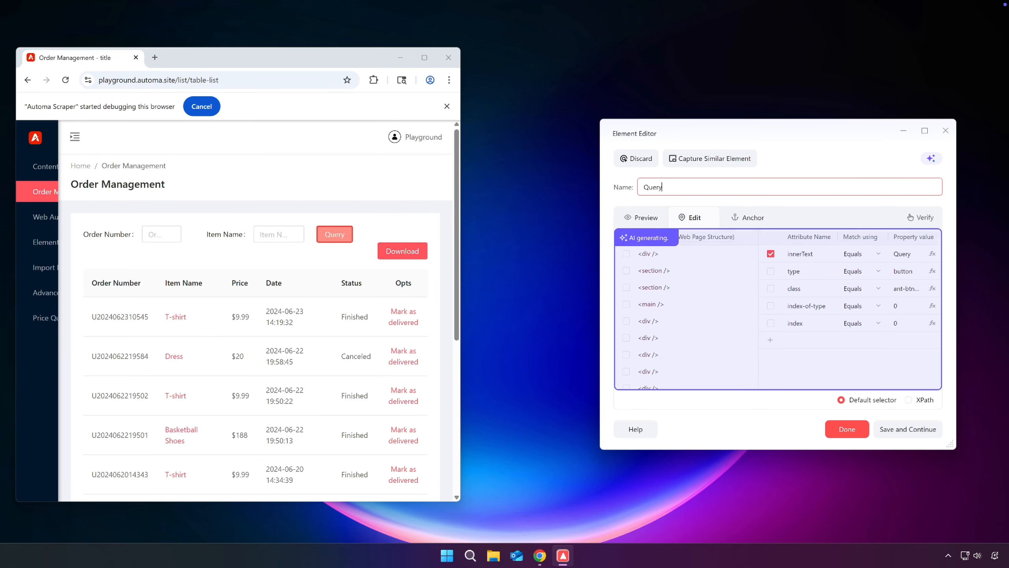
click(688, 187)
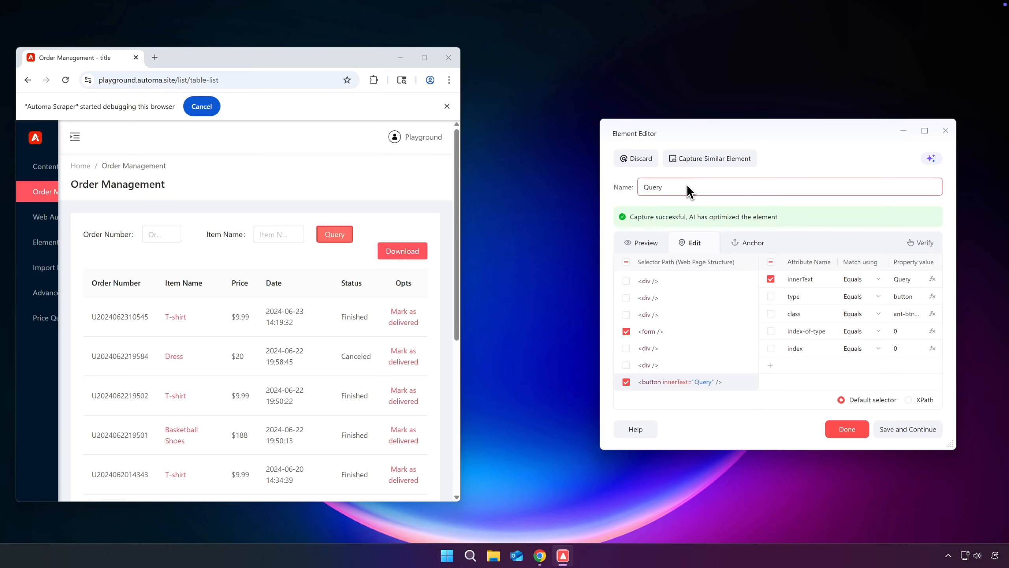
key(ctrl+a)
text(playground_order_search)
click(838, 427)
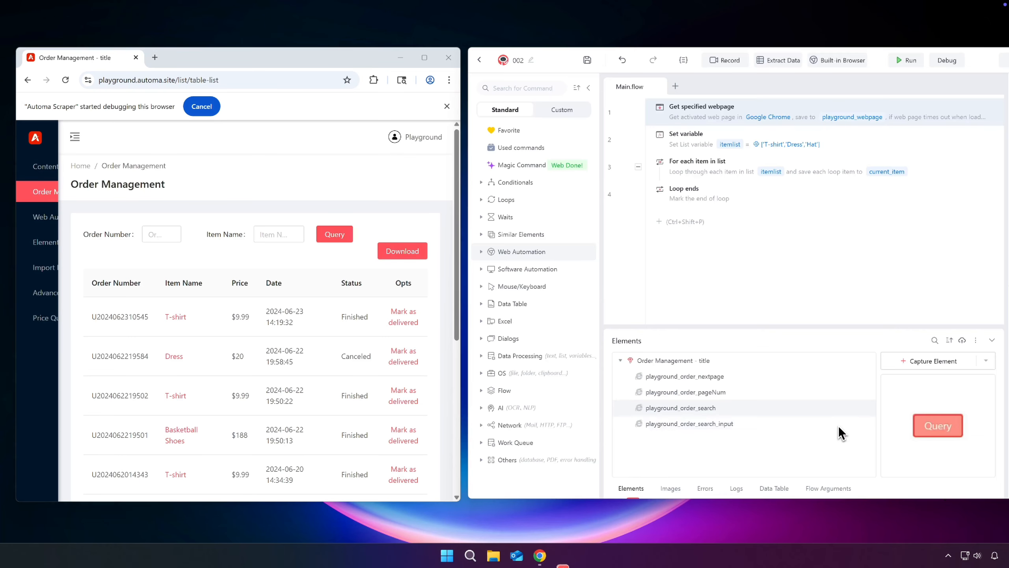
Add a Fill text field (web) command inside the loop that enters current_item into playground_order_search_input.
click(649, 185)
text(fill)
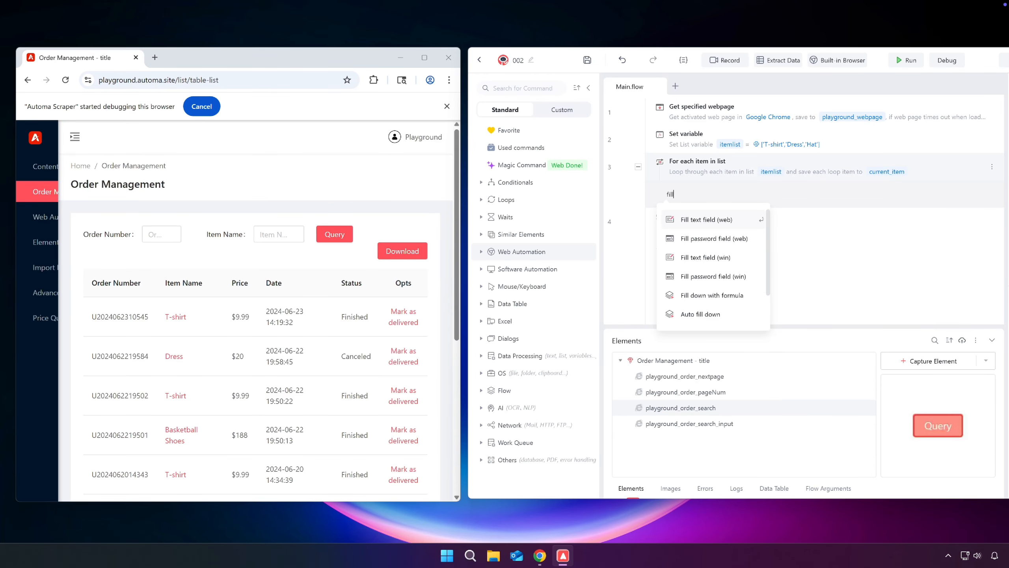
key(Return)
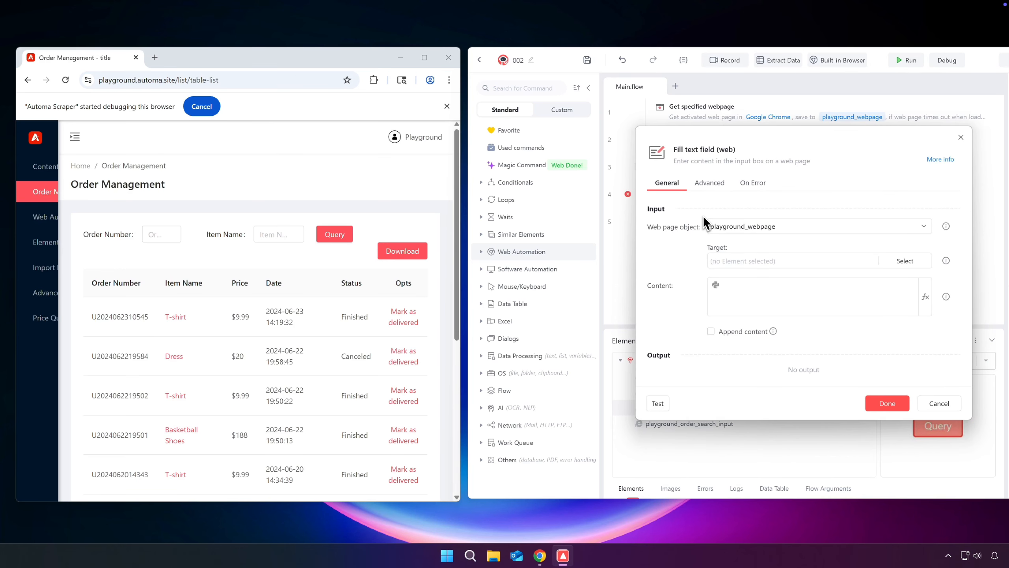
click(898, 258)
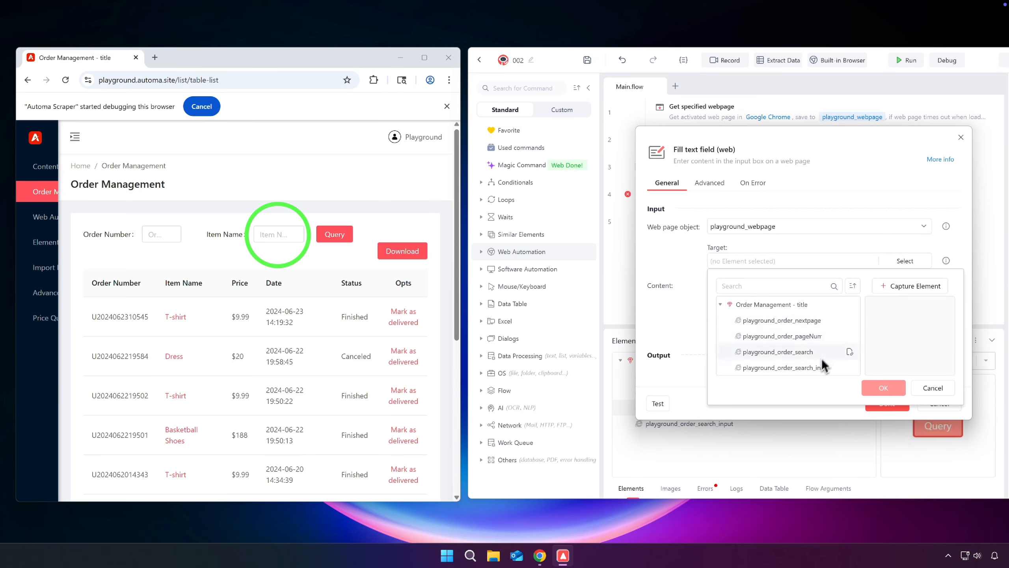
click(817, 368)
click(923, 304)
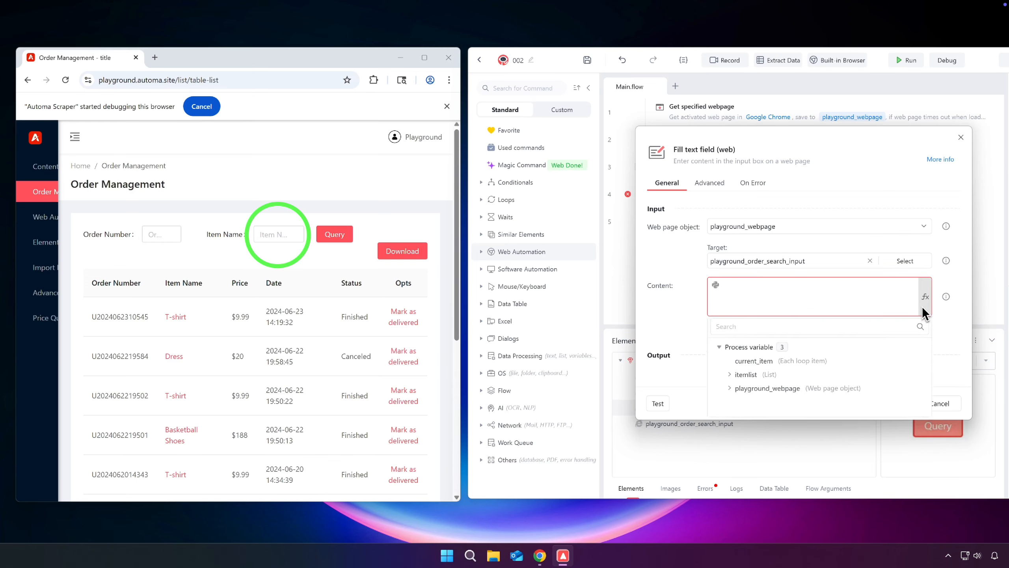
click(854, 363)
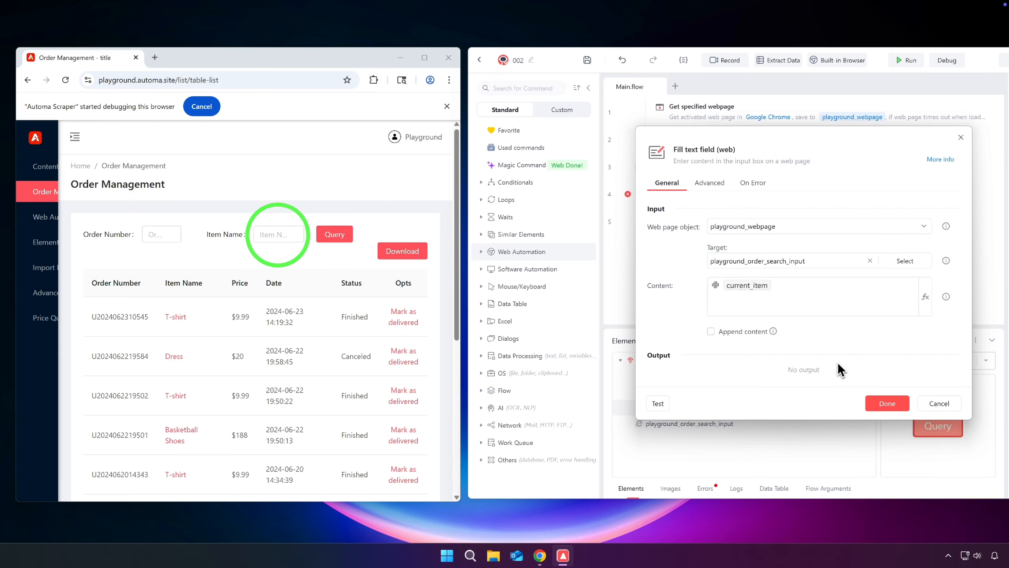
click(885, 405)
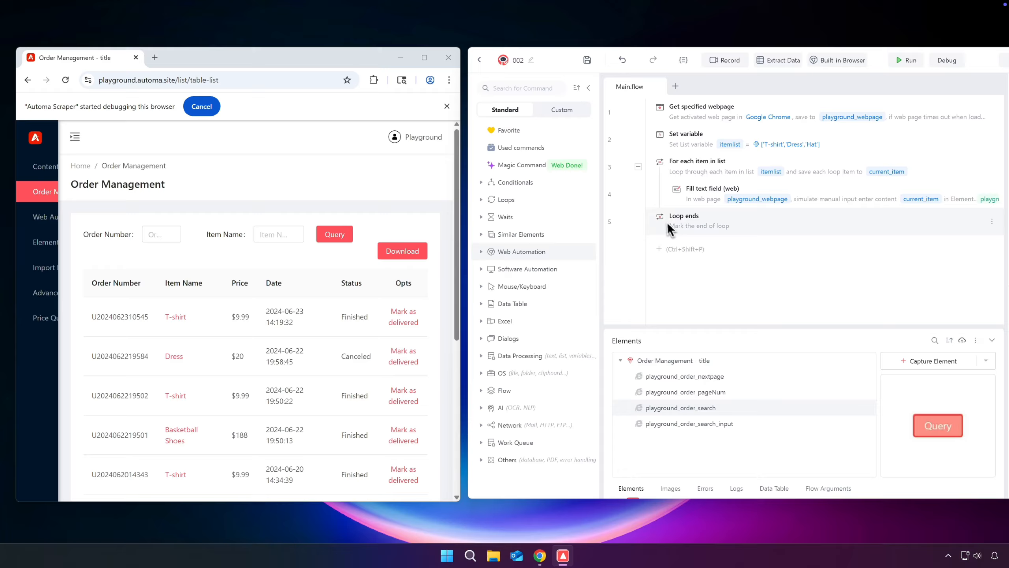
Add a Click Element (web) command targeting playground_order_search below the Fill text field command and run the flow.
click(648, 214)
click(717, 265)
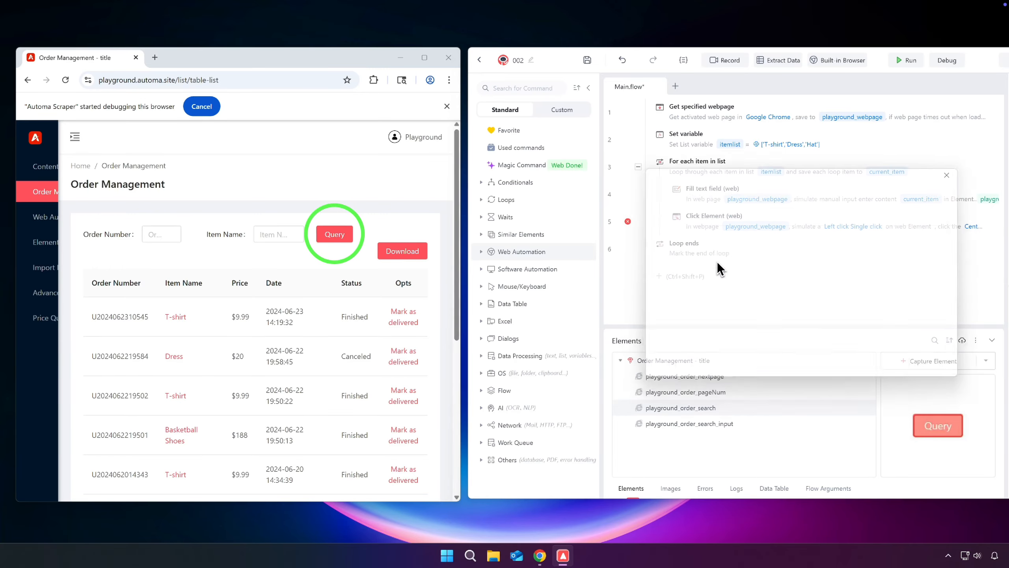
click(908, 296)
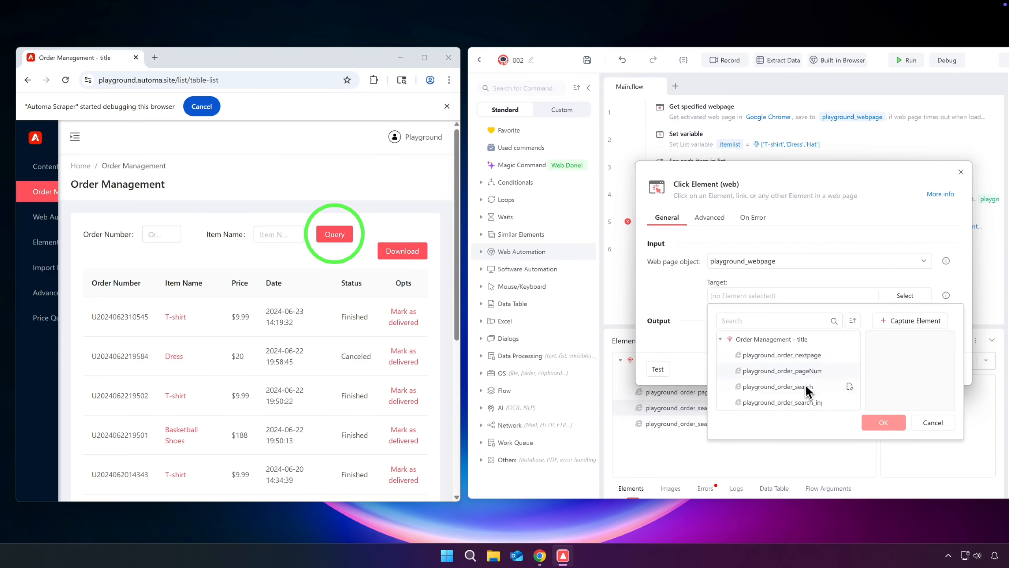
click(834, 400)
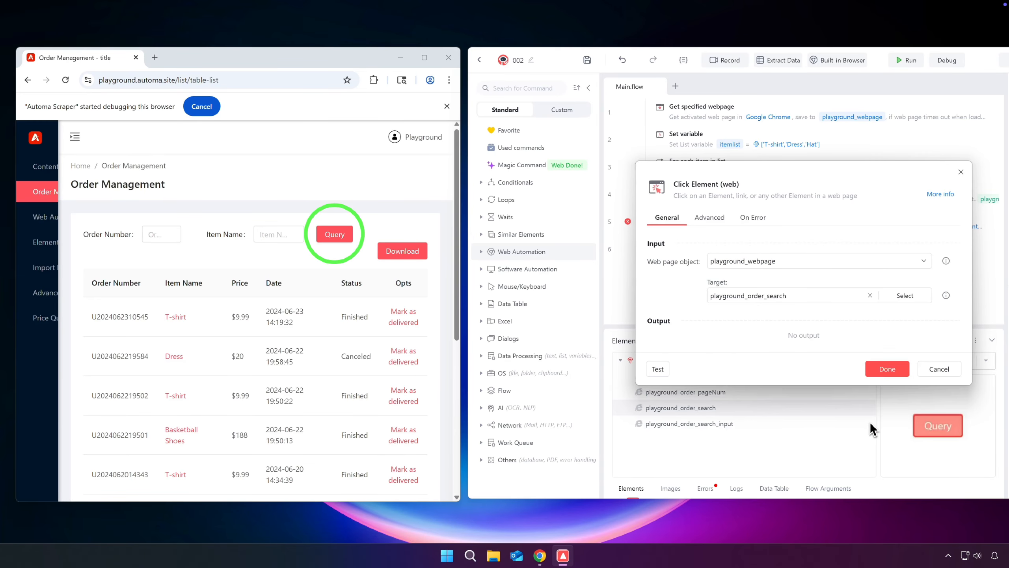
click(887, 369)
click(912, 65)
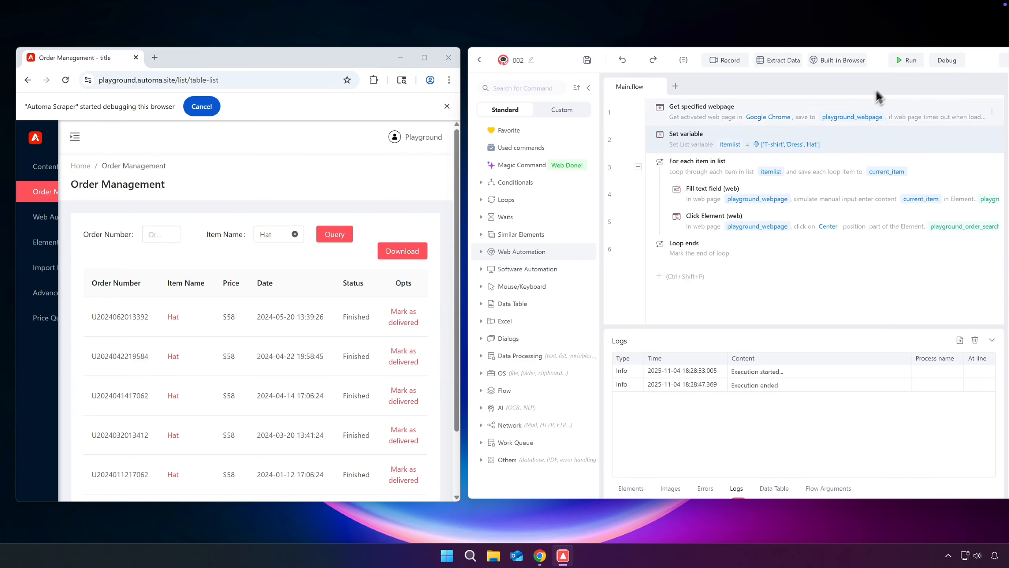
Enable Output loop index in the For each item in list command, save the index to current_item_index, and save the flow.
double_click(817, 162)
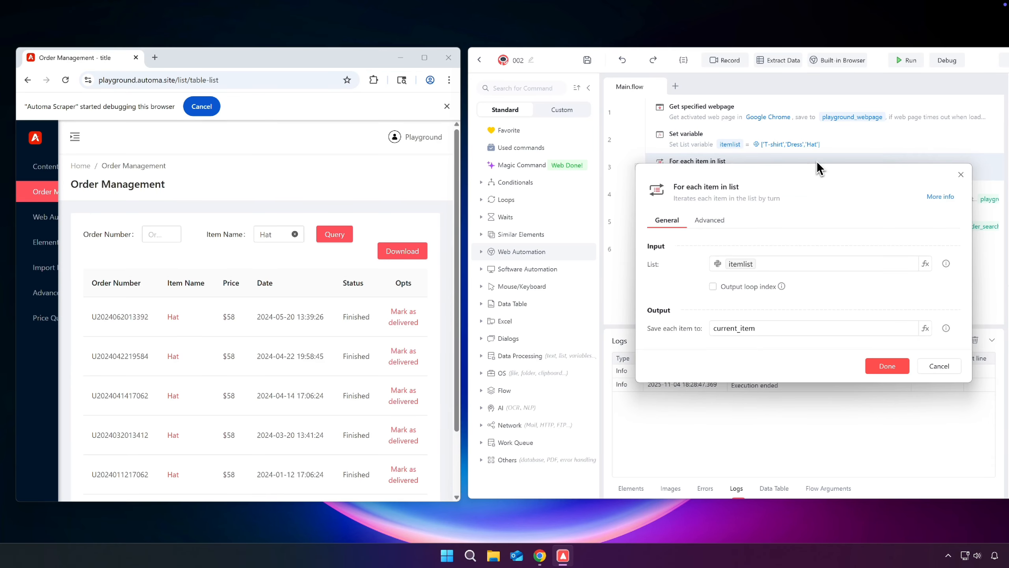
click(749, 288)
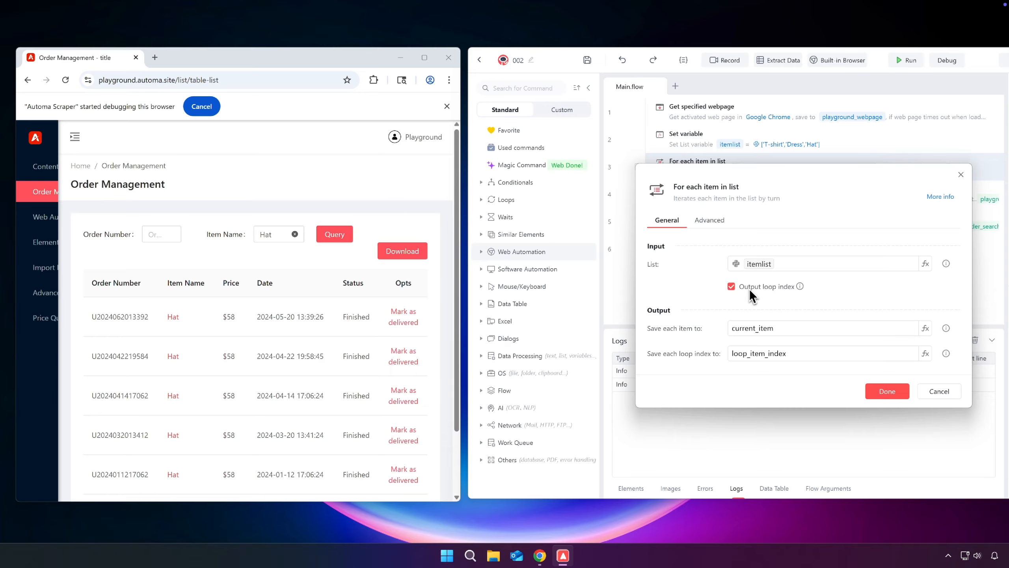
double_click(804, 357)
text(current_item_index)
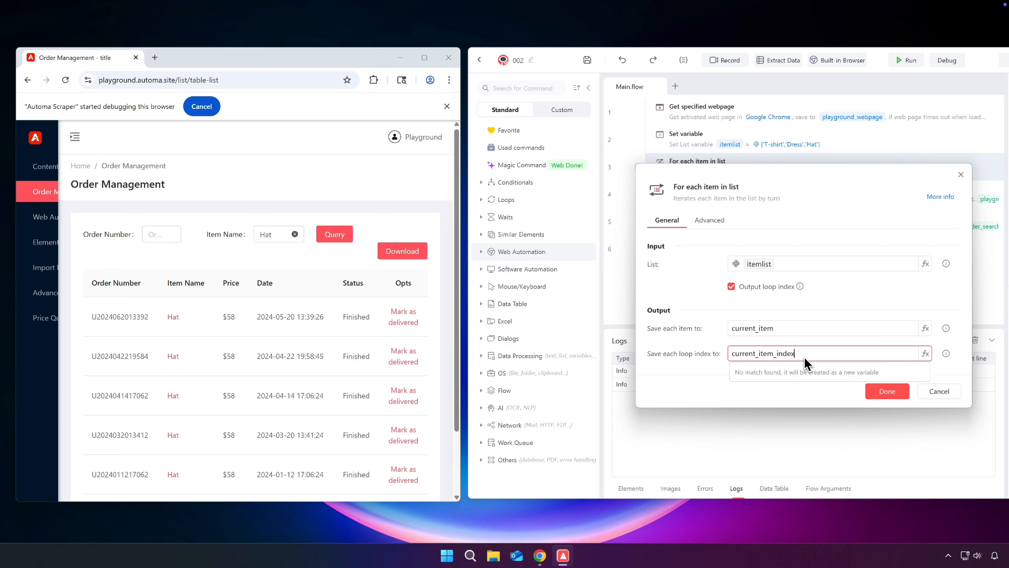
click(881, 389)
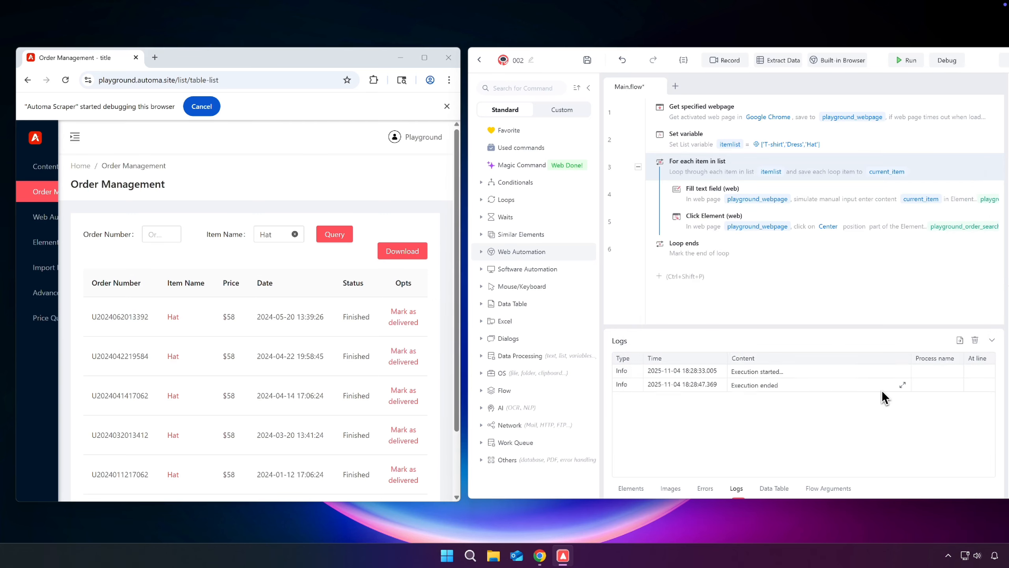
key(ctrl+s)
Disable the Fill text field (web) and Click Element (web) commands inside the loop and save the flow.
right_click(868, 220)
click(903, 287)
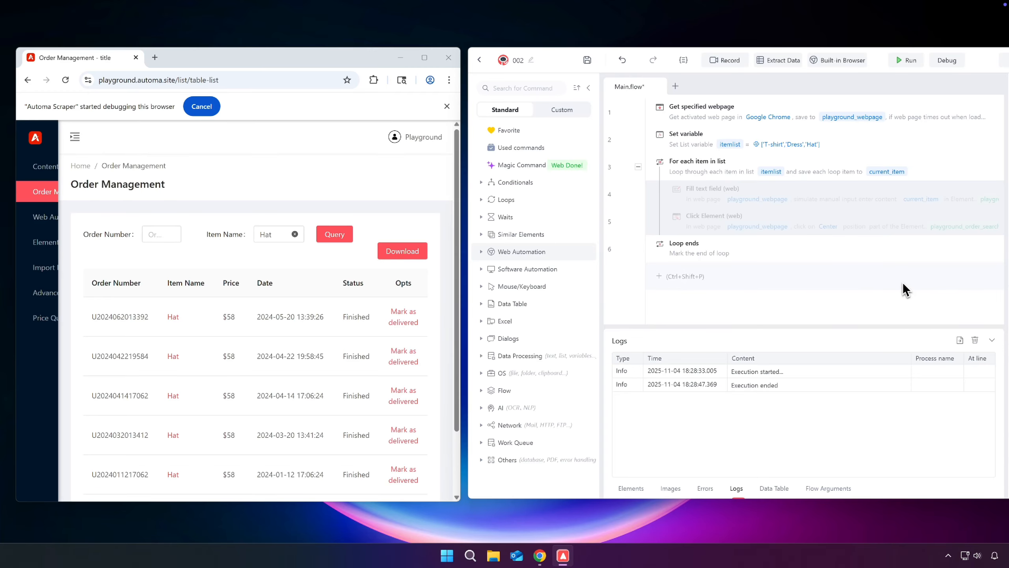
key(ctrl+s)
Add an Information Print command at the end of the loop body, starting its message with "Searching for", the current_item variable and a comma.
click(646, 235)
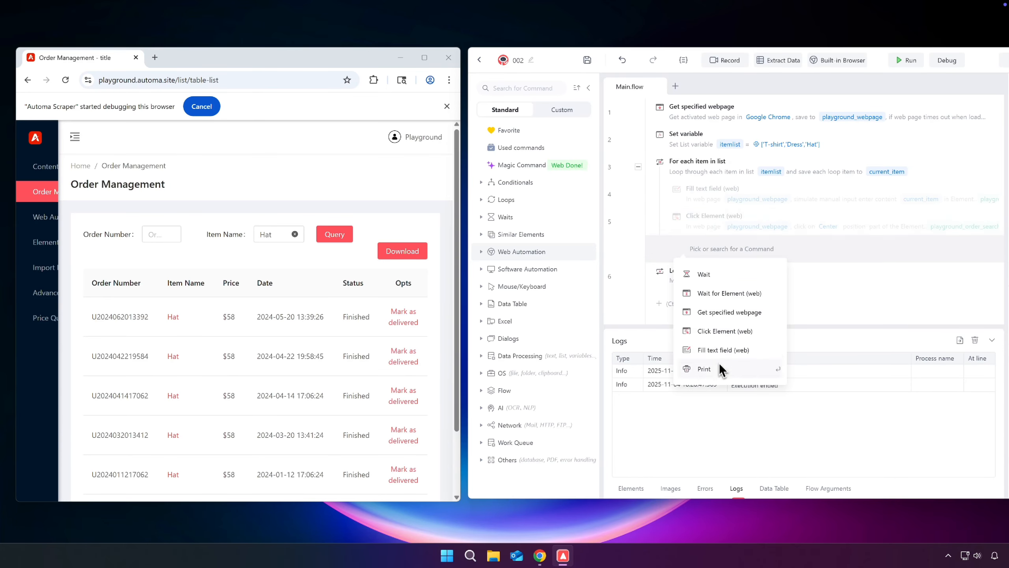
click(721, 370)
click(821, 291)
text(S)
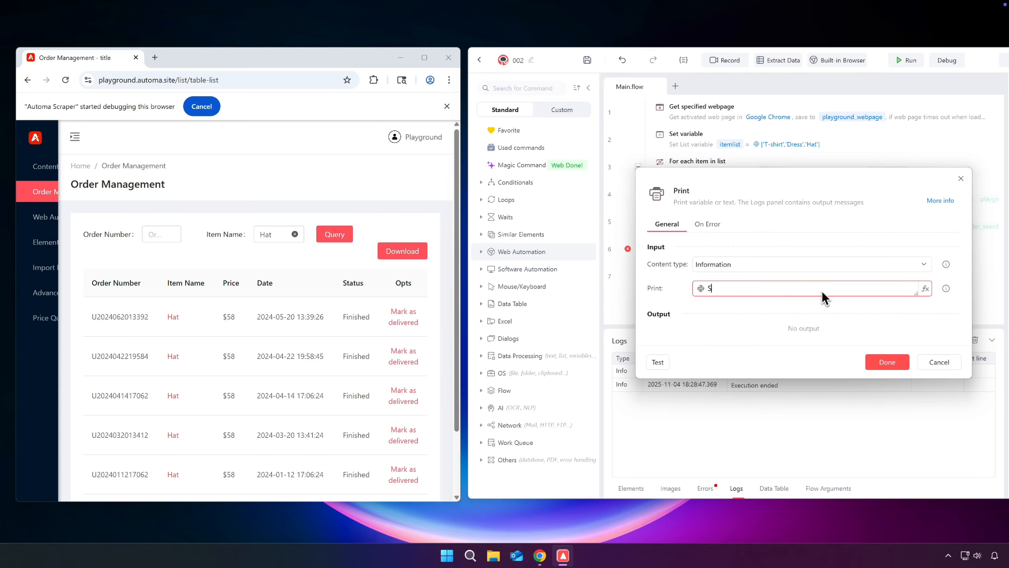
text(earching for)
click(924, 288)
click(865, 342)
text(,)
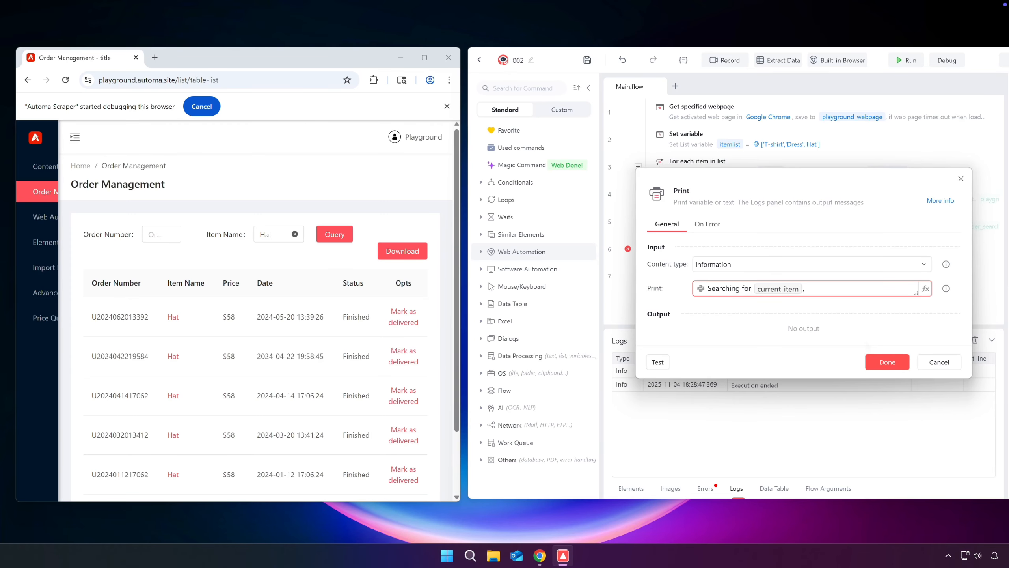
Complete the Print message with "the", the current_item_index variable and "-th item in the list.", and run the flow.
text( the)
click(924, 289)
click(870, 353)
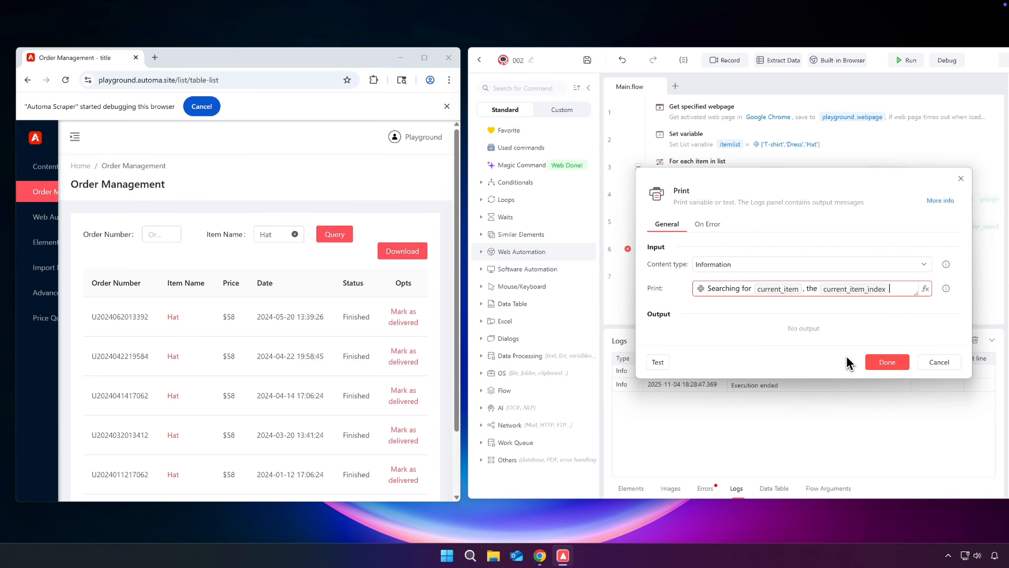
text(-th item in the )
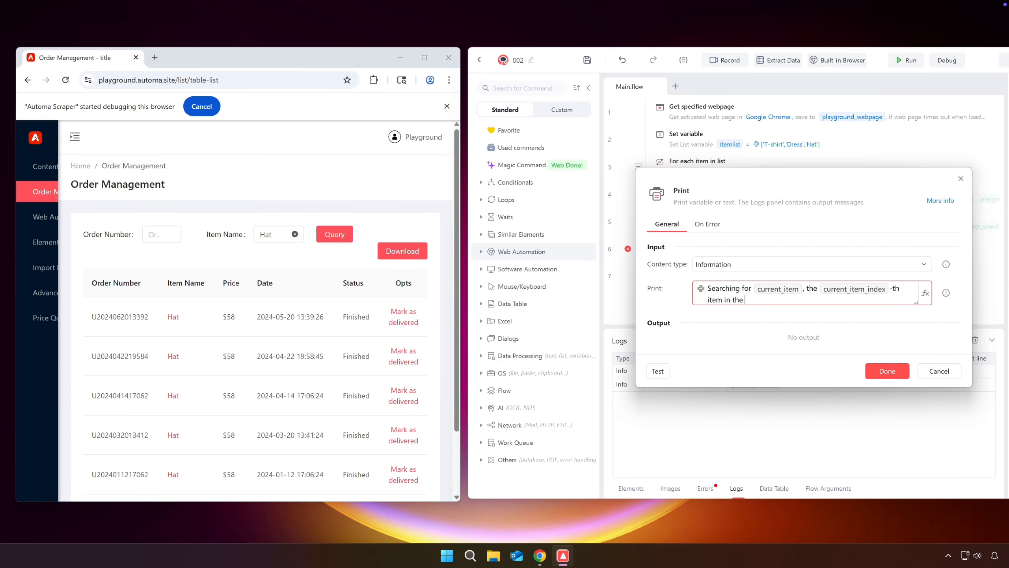
text(list.)
click(876, 369)
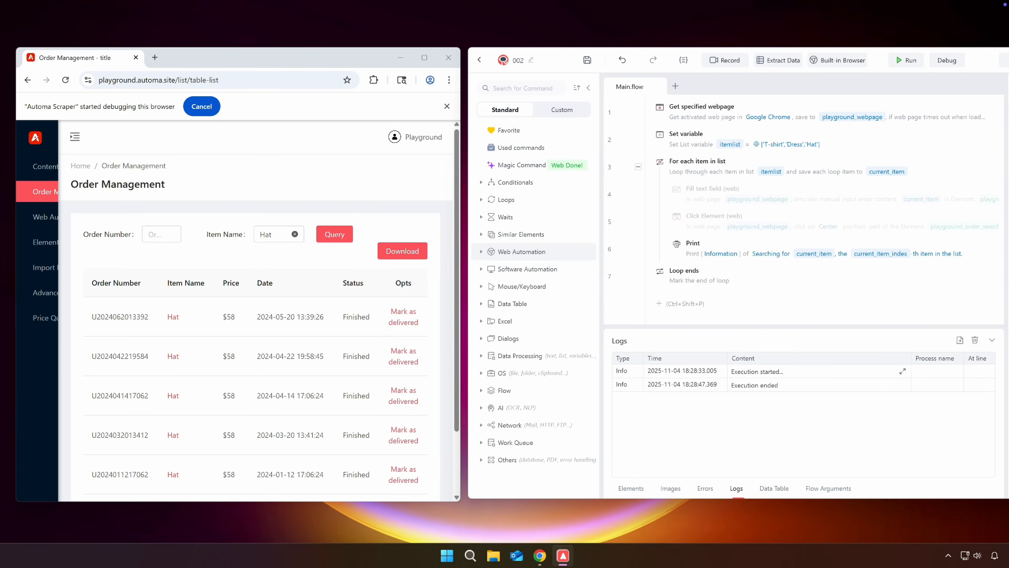
click(907, 62)
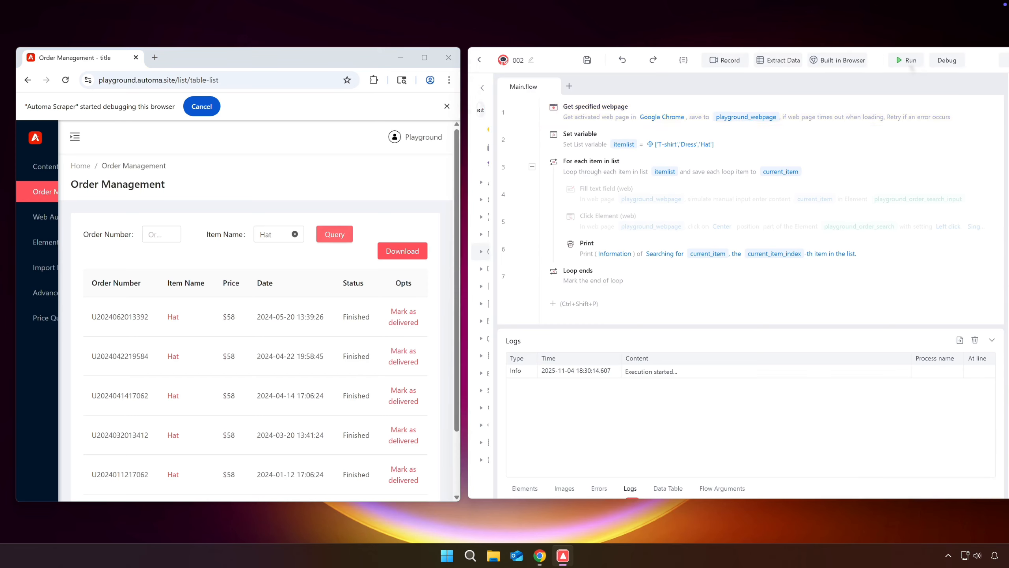